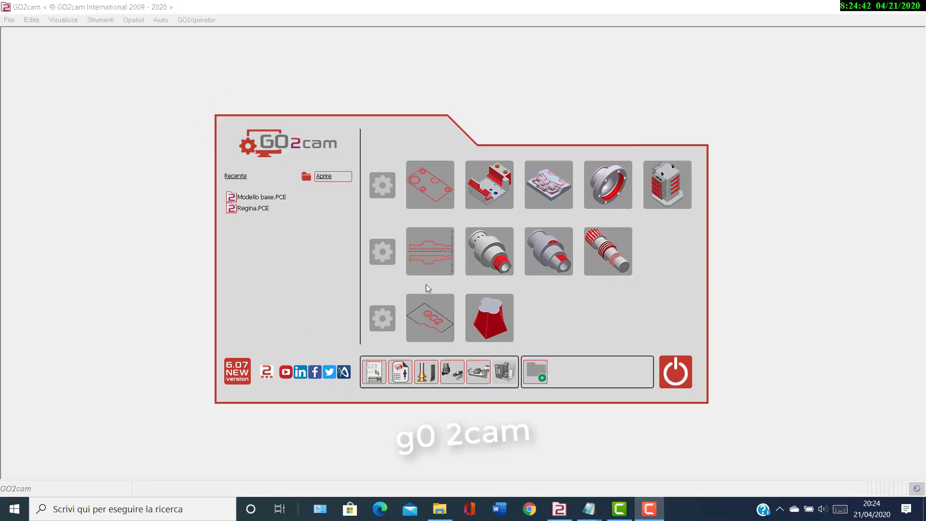
Step: Start a new blank Turn Basic (TORNITURA) turning project from the launcher
{"action": "left_click", "coordinate": [431, 252]}
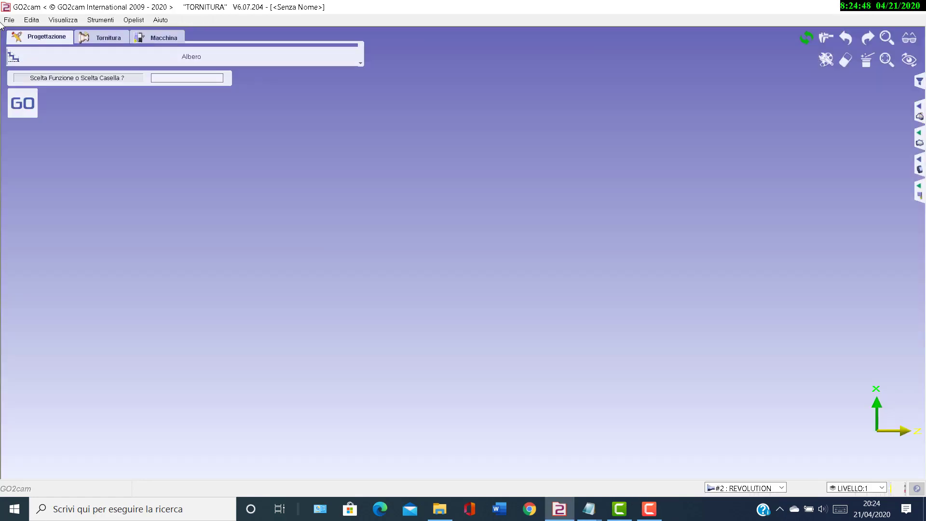
Step: Auto-import Parte1.SLDPRT as a solid and apply the Importazione volumica settings
{"action": "left_click", "coordinate": [10, 21]}
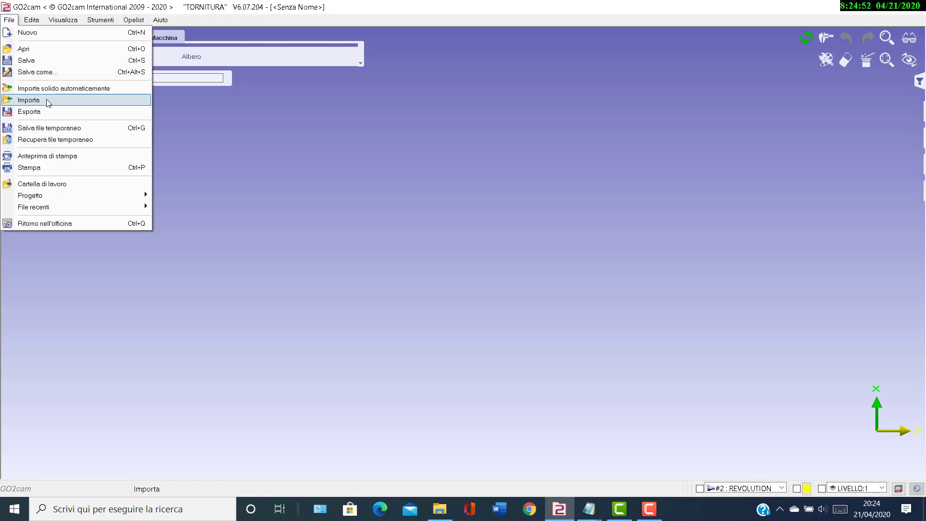
{"action": "left_click", "coordinate": [56, 89]}
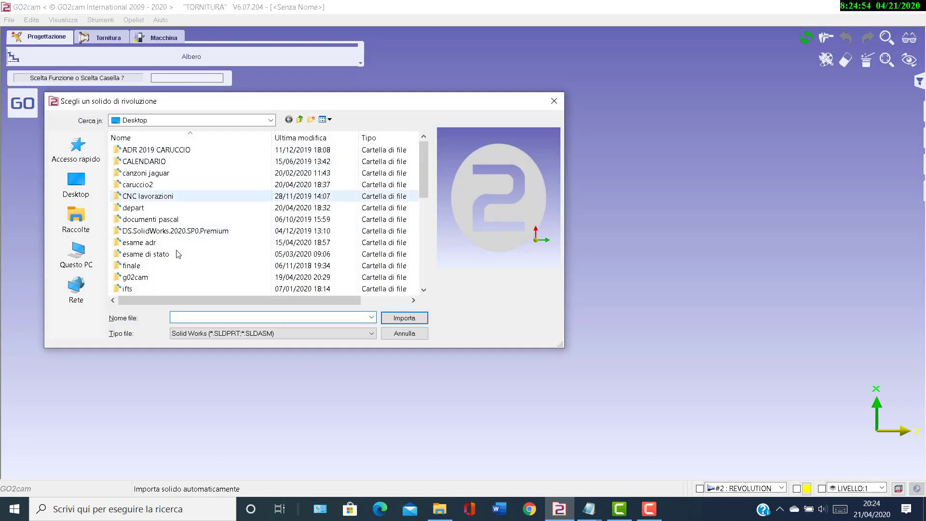
{"action": "left_click_drag", "start_coordinate": [424, 175], "coordinate": [420, 266]}
{"action": "scroll", "coordinate": [421, 270], "scroll_direction": "down", "scroll_amount": 1}
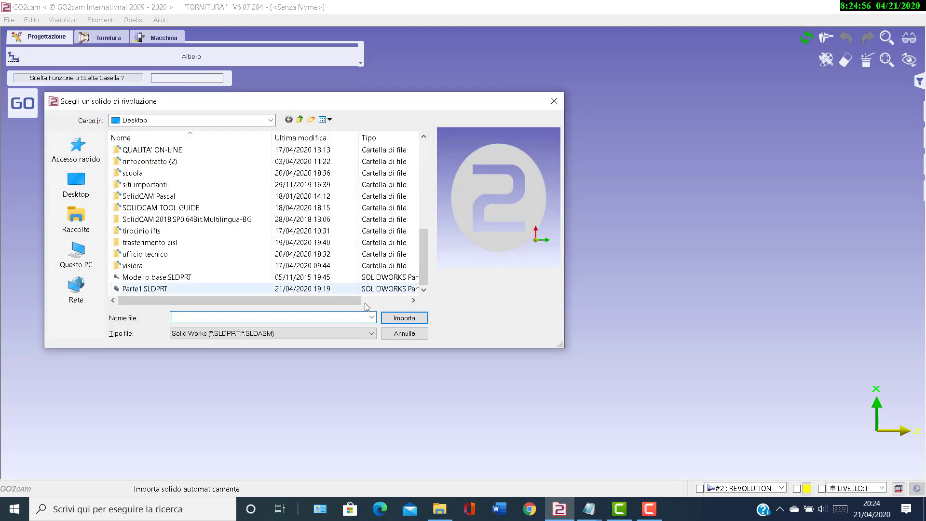
{"action": "double_click", "coordinate": [155, 290]}
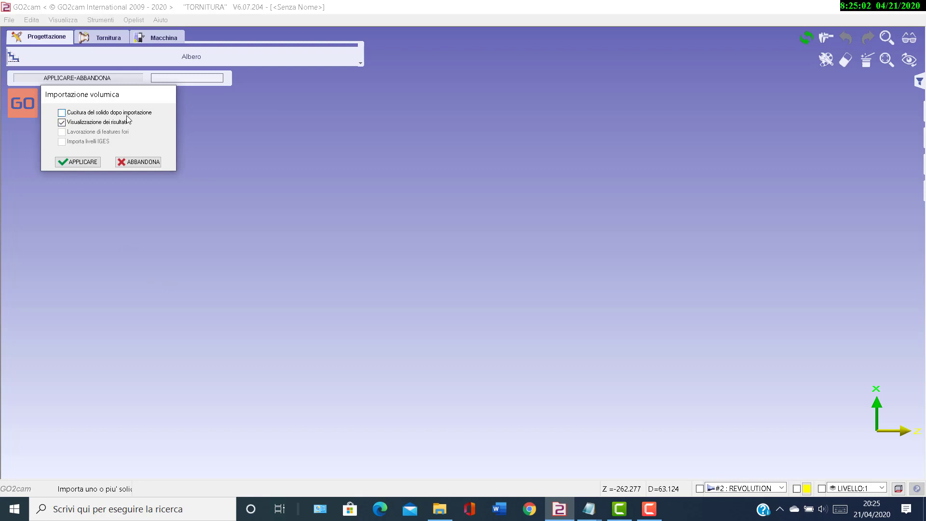
{"action": "left_click", "coordinate": [80, 162]}
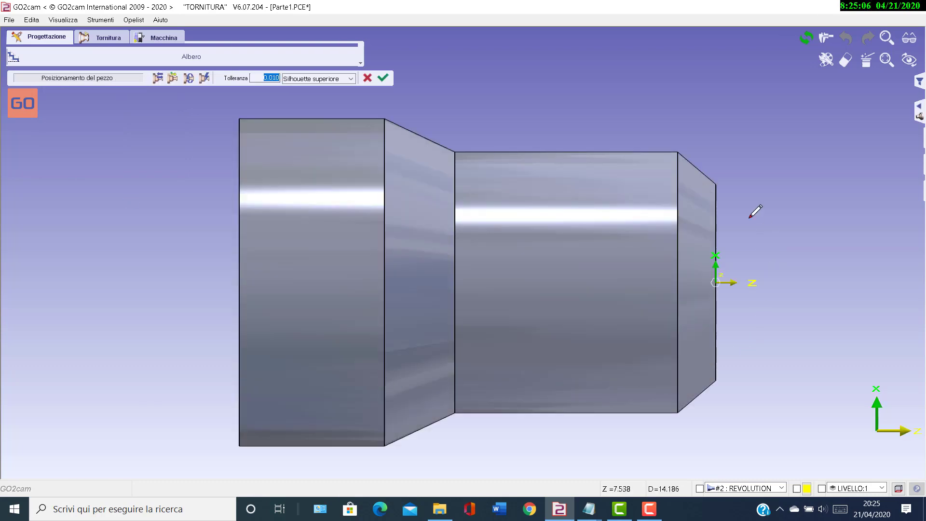
Step: Accept the part positioning, proposing a stock of Zmax 5.000 and D max 63.747
{"action": "scroll", "coordinate": [550, 159], "scroll_direction": "down", "scroll_amount": 3}
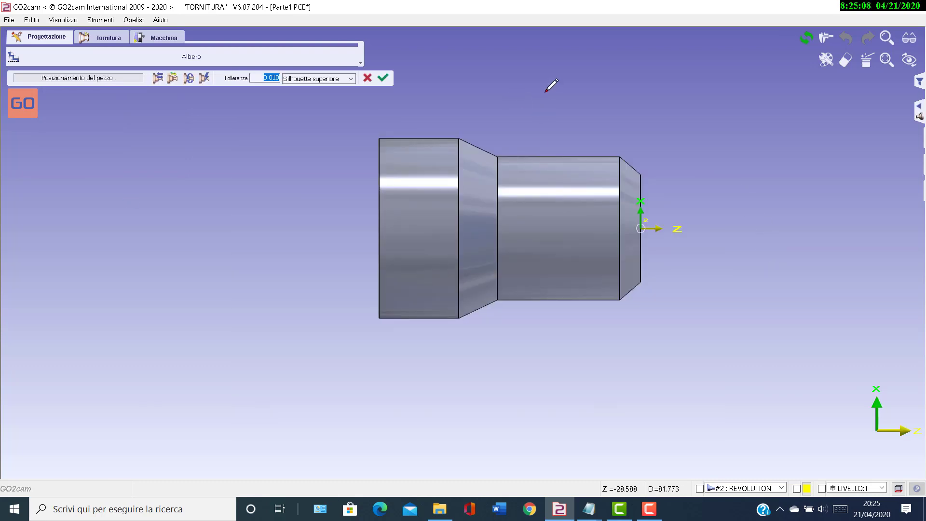
{"action": "scroll", "coordinate": [550, 94], "scroll_direction": "up", "scroll_amount": 2}
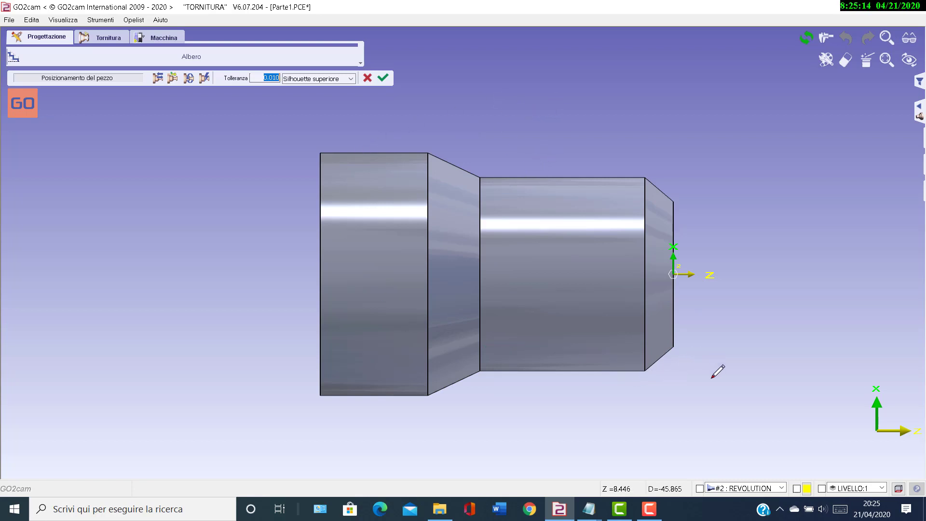
{"action": "left_click", "coordinate": [381, 81]}
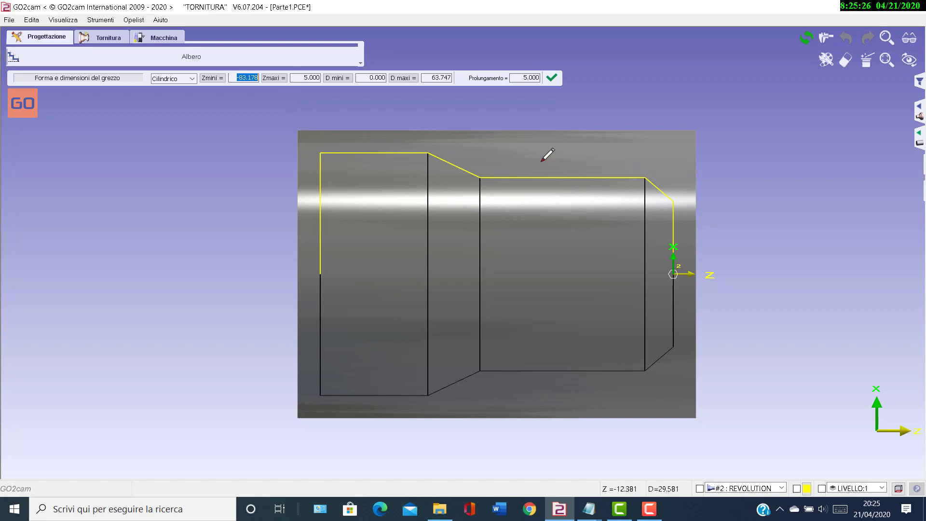
Step: Change the stock Zmaxi to 4.000 and confirm the stock dimensions
{"action": "left_click", "coordinate": [309, 78]}
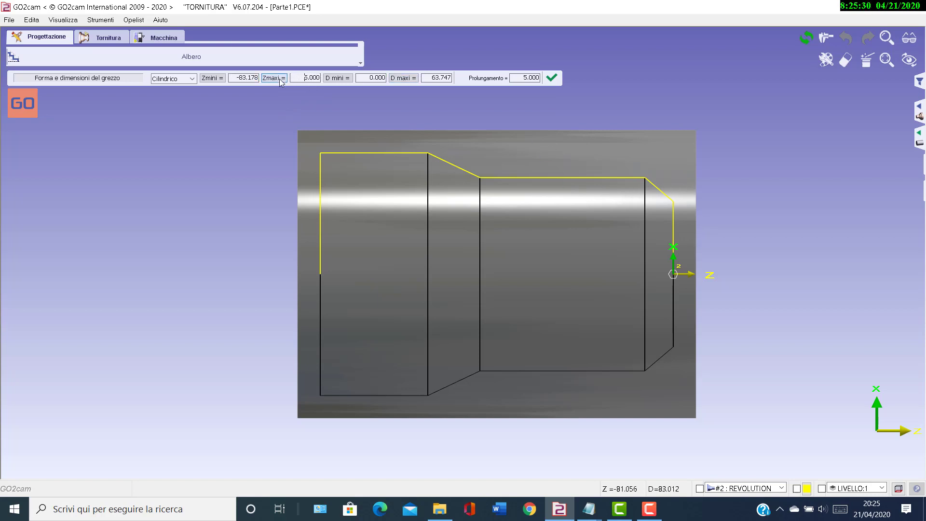
{"action": "key", "text": "Return"}
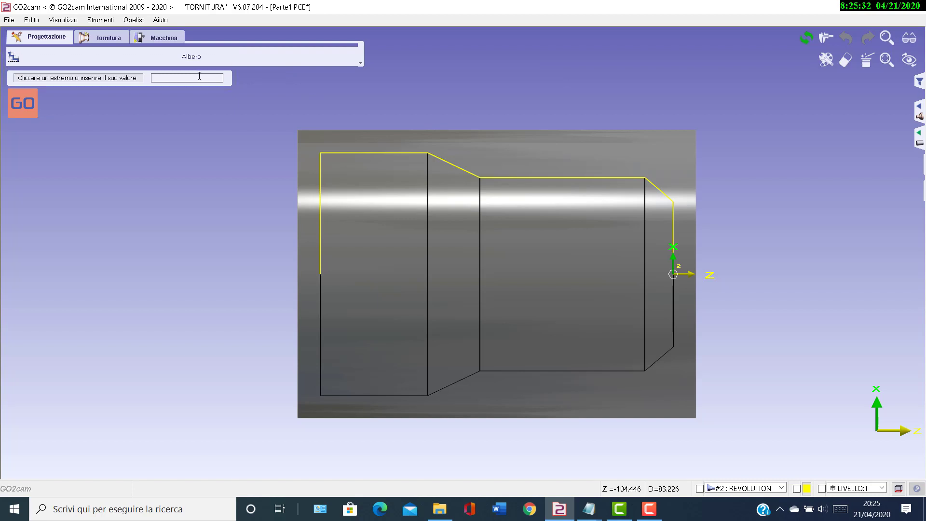
{"action": "type", "text": "4."}
{"action": "key", "text": "Return"}
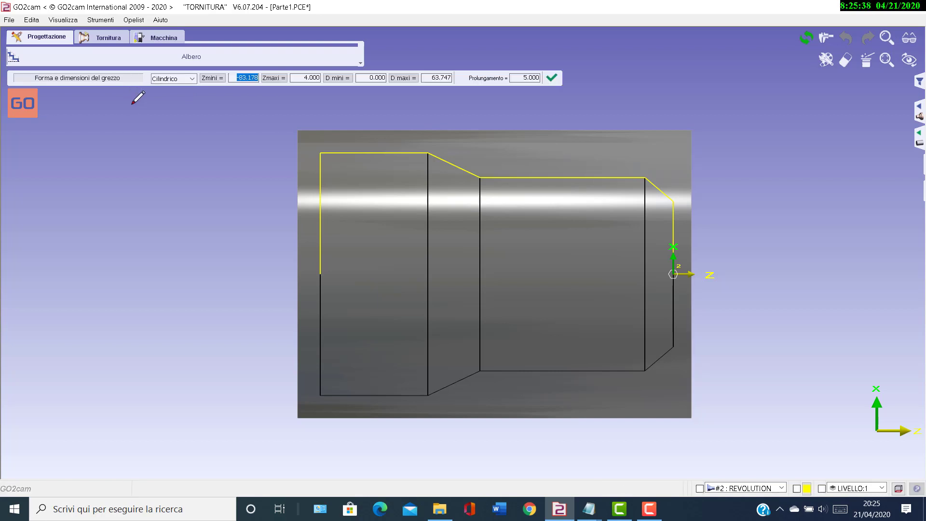
{"action": "left_click", "coordinate": [553, 78]}
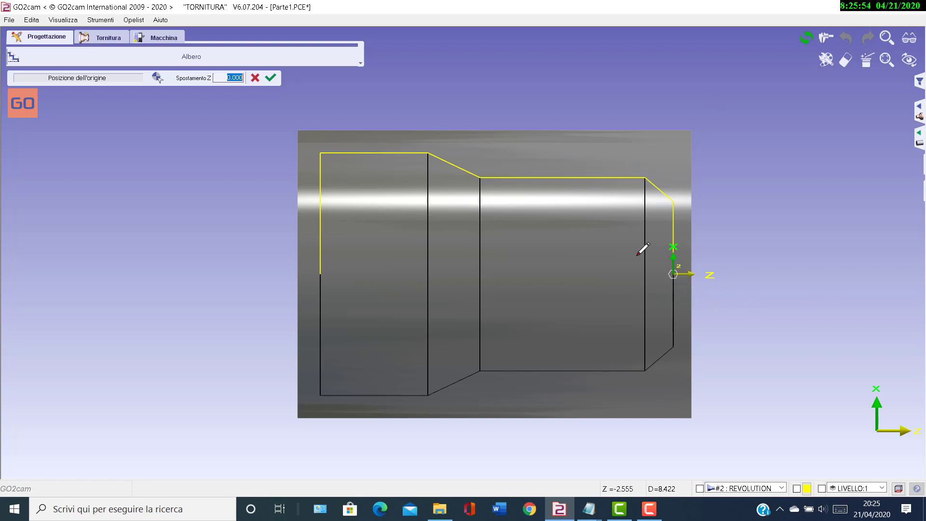
Step: Accept the origin on the part's end face and enter the Tornitura machining workspace
{"action": "left_click", "coordinate": [271, 77]}
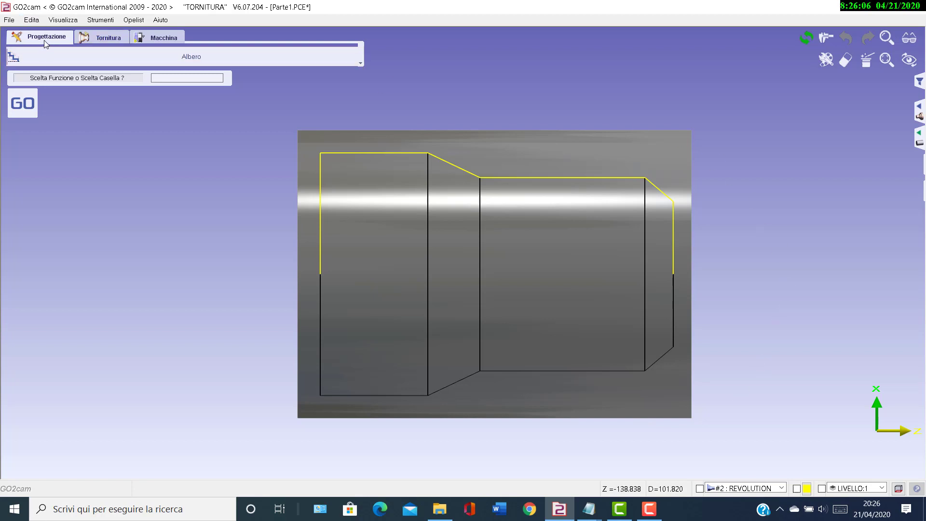
{"action": "left_click", "coordinate": [111, 37]}
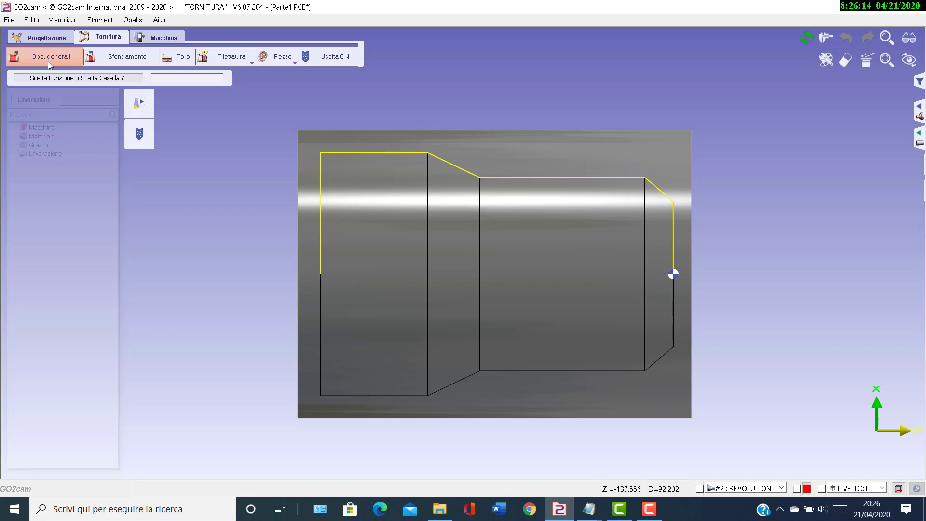
Step: Begin an Ope. generali operation with the Sfacciatura, alesatura facing cycle
{"action": "left_click", "coordinate": [48, 62]}
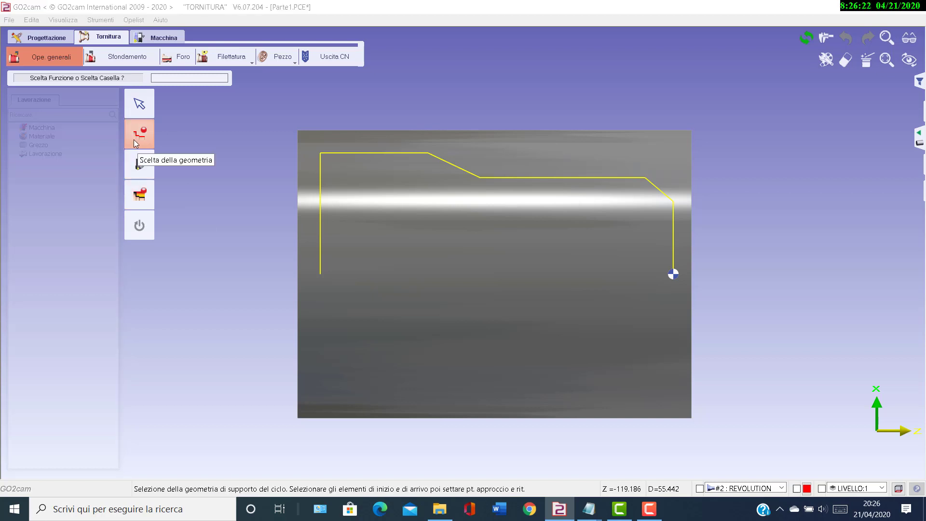
{"action": "left_click", "coordinate": [140, 138]}
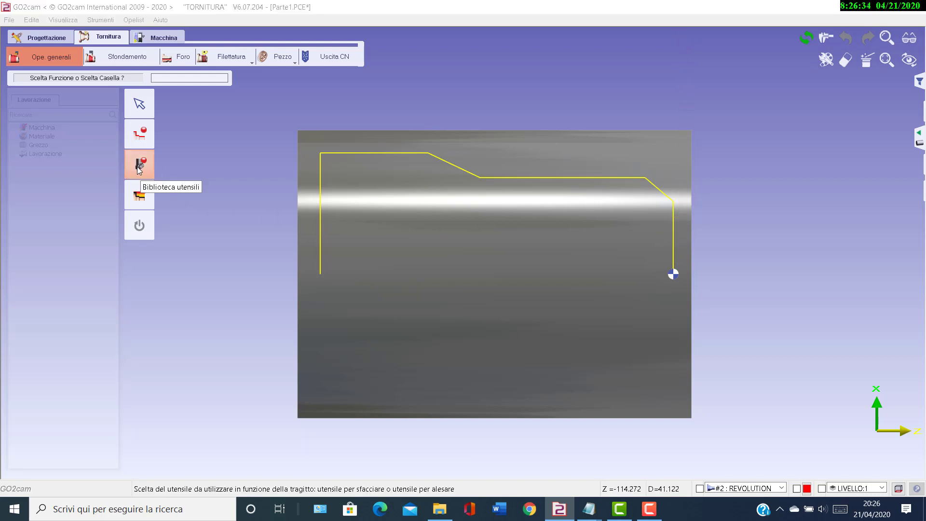
{"action": "left_click", "coordinate": [146, 203]}
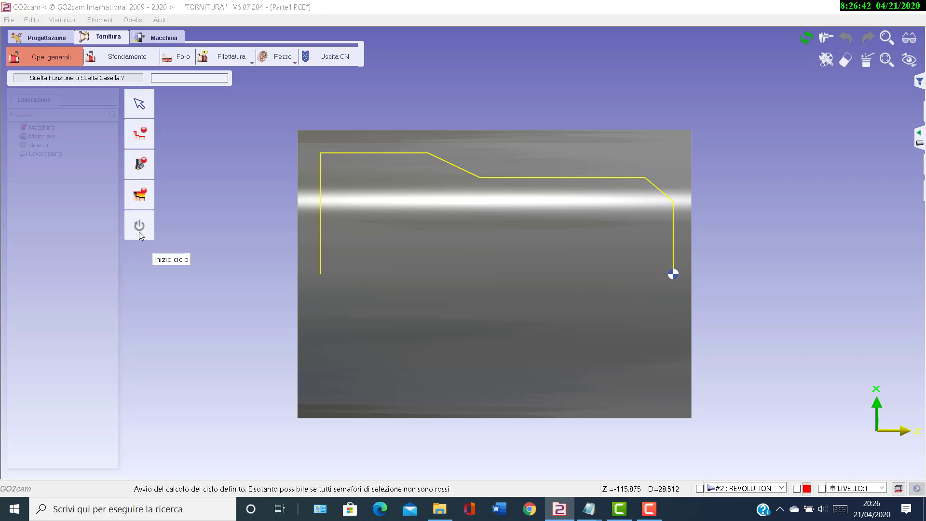
Step: Select the front-face vertical segment as the facing profile
{"action": "left_click", "coordinate": [138, 144]}
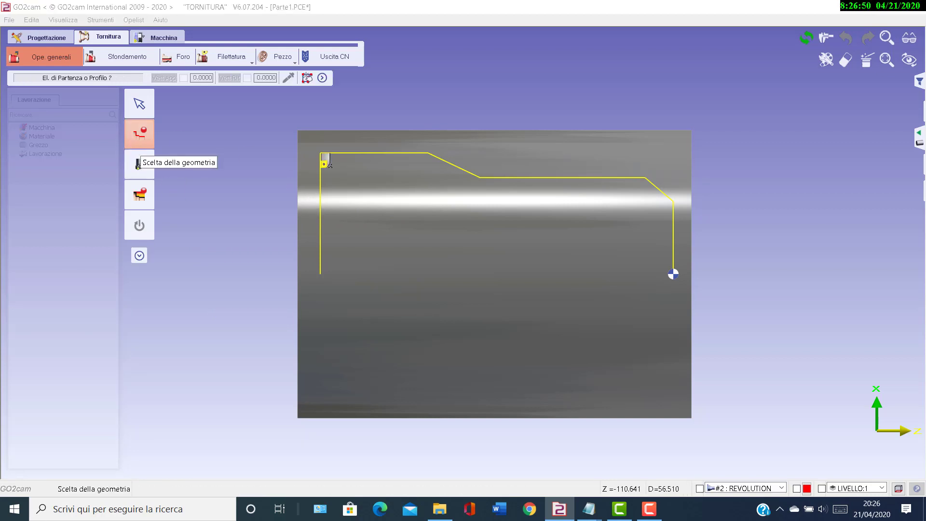
{"action": "left_click", "coordinate": [674, 226]}
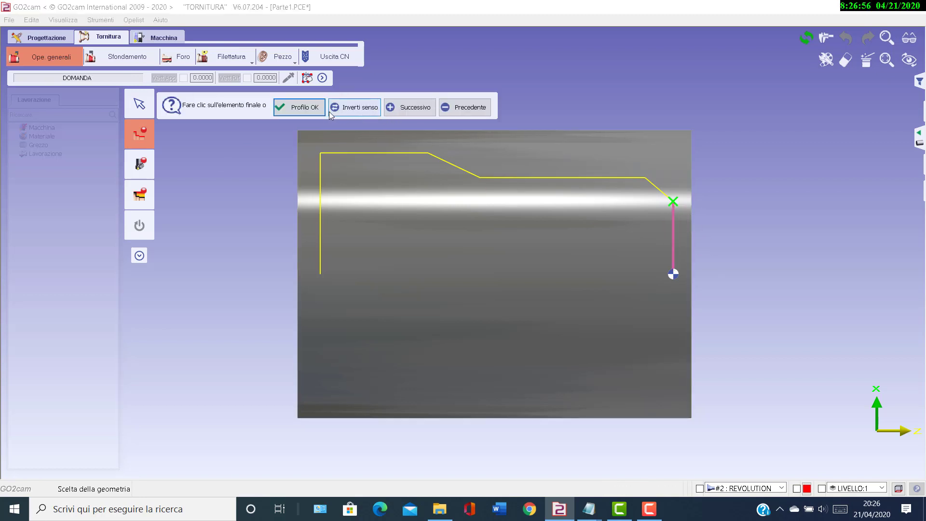
{"action": "left_click", "coordinate": [317, 111]}
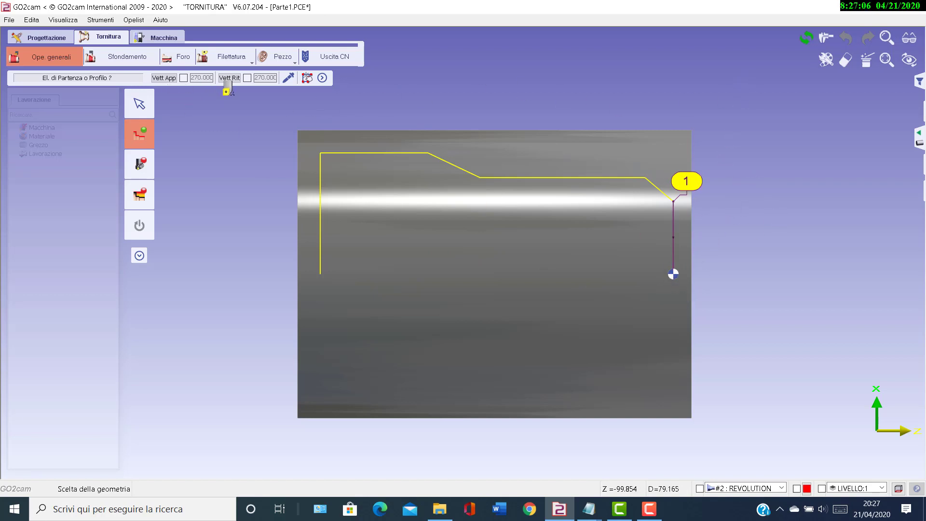
Step: Give the facing path a 270° approach vector and a 0.0000 exit vector
{"action": "left_click", "coordinate": [164, 79]}
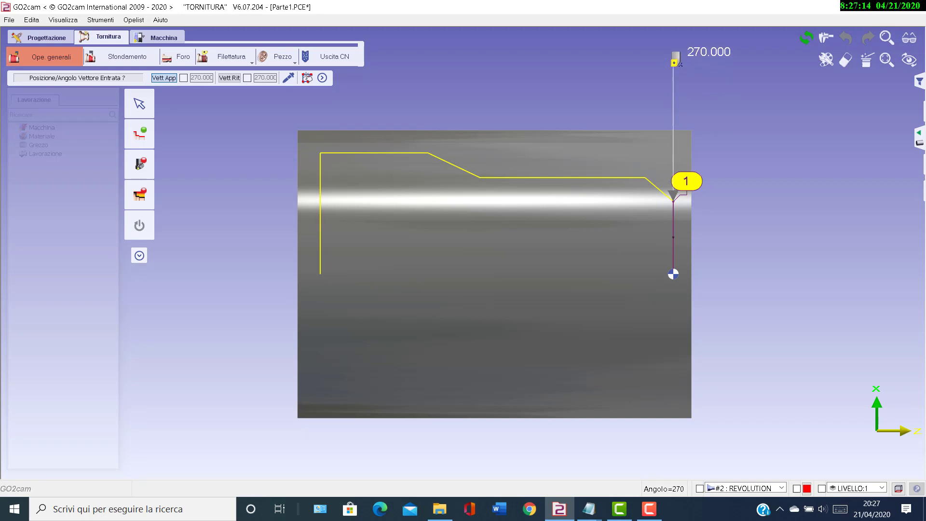
{"action": "left_click", "coordinate": [675, 62]}
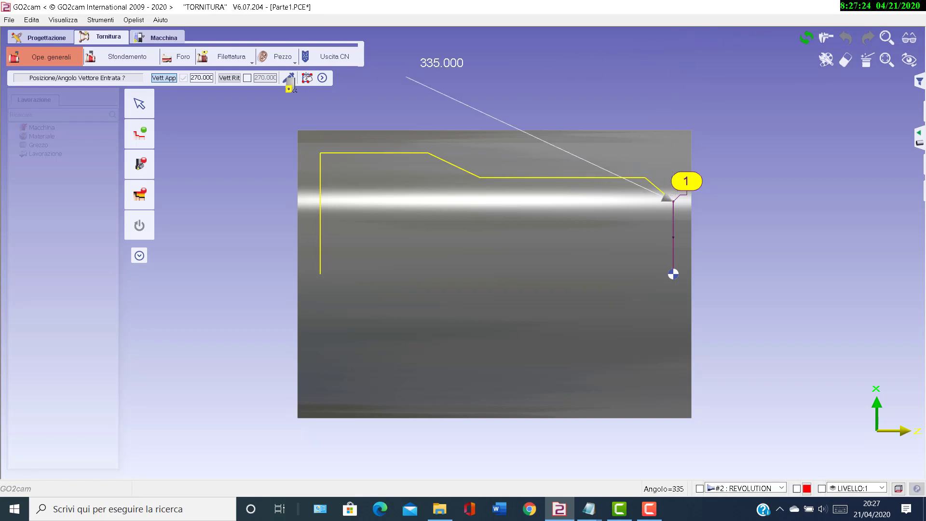
{"action": "left_click", "coordinate": [226, 82]}
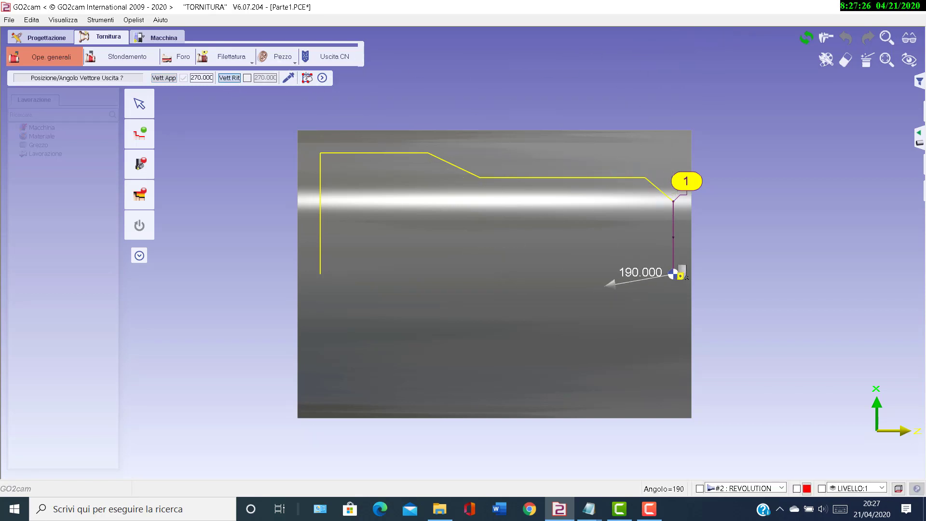
{"action": "left_click", "coordinate": [796, 268]}
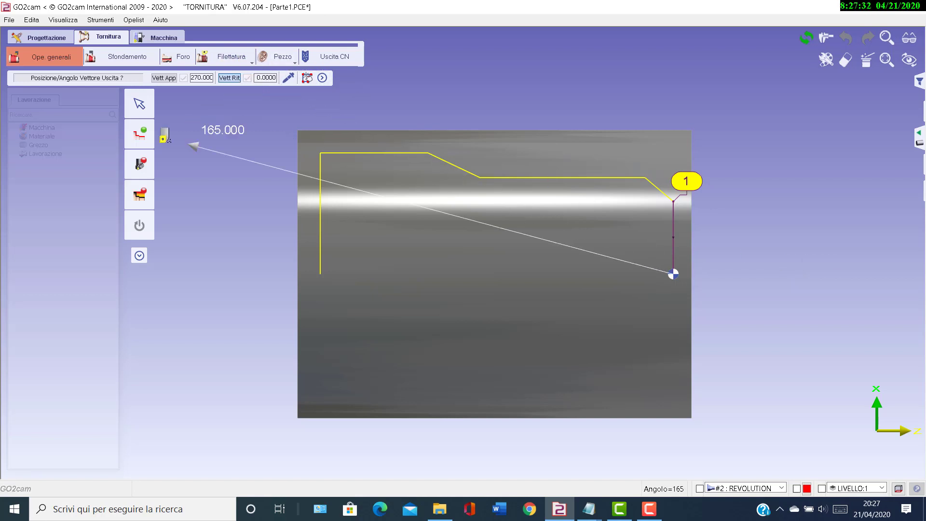
{"action": "left_click", "coordinate": [139, 130]}
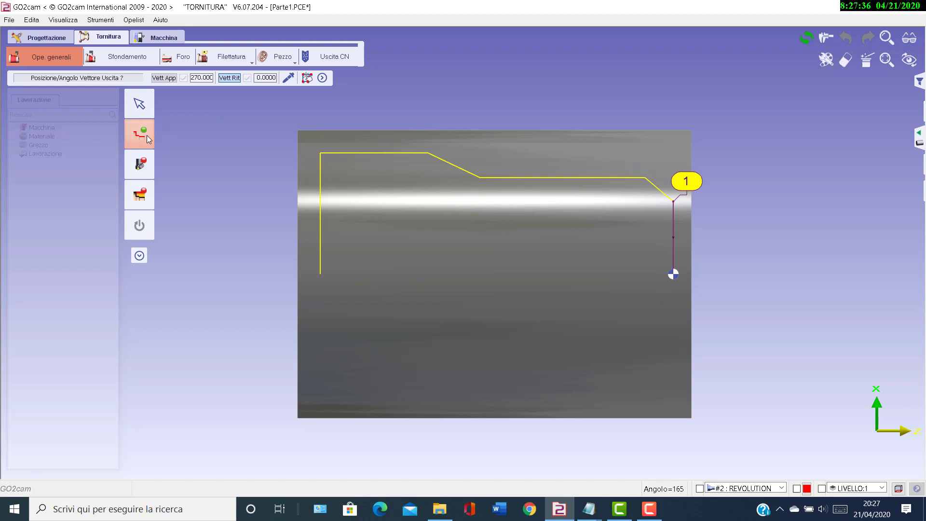
Step: Assign MS C10-PDJNL-68110-15HP from the ASSE SFACCIATO list, 55° tip, 0.8 radius
{"action": "left_click", "coordinate": [143, 167]}
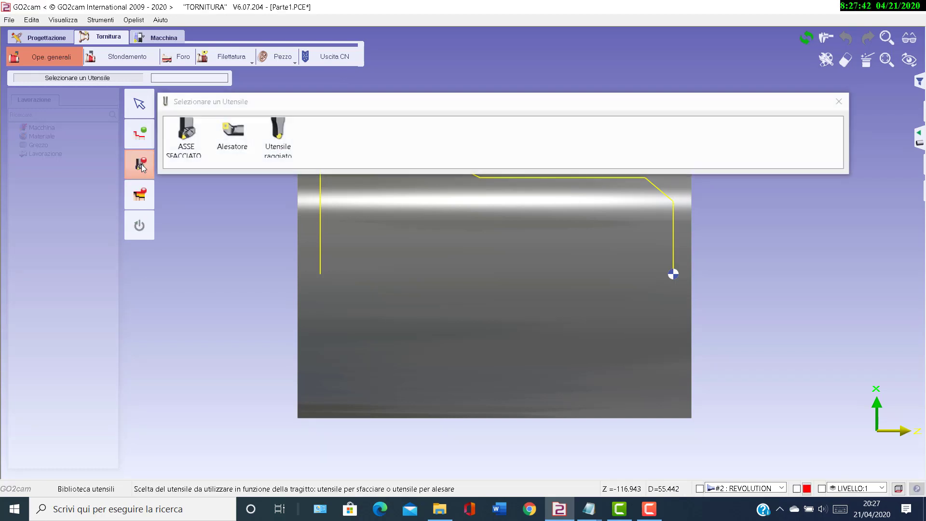
{"action": "left_click", "coordinate": [186, 145]}
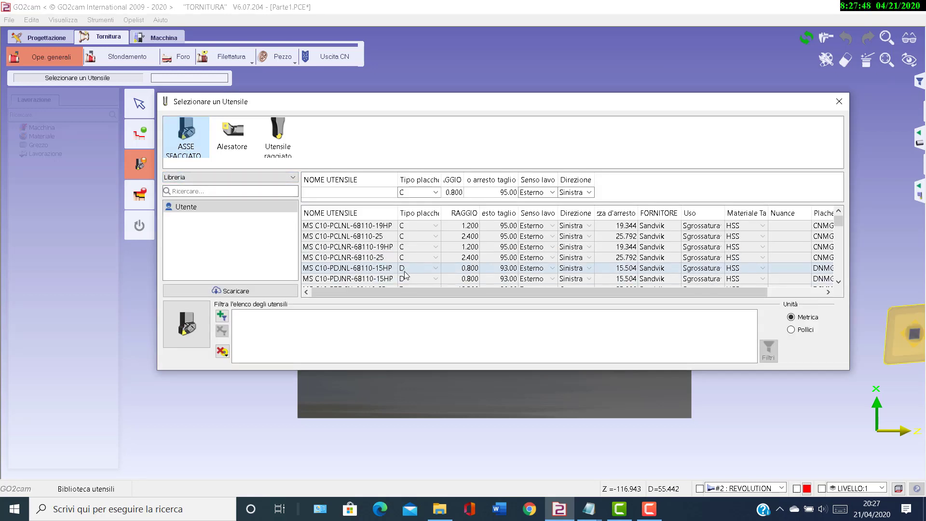
{"action": "left_click", "coordinate": [377, 258]}
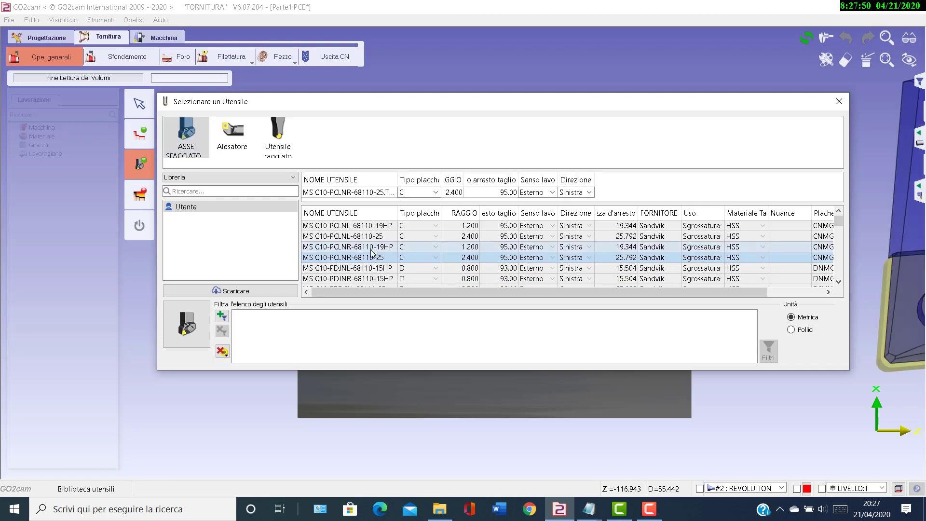
{"action": "left_click", "coordinate": [374, 268]}
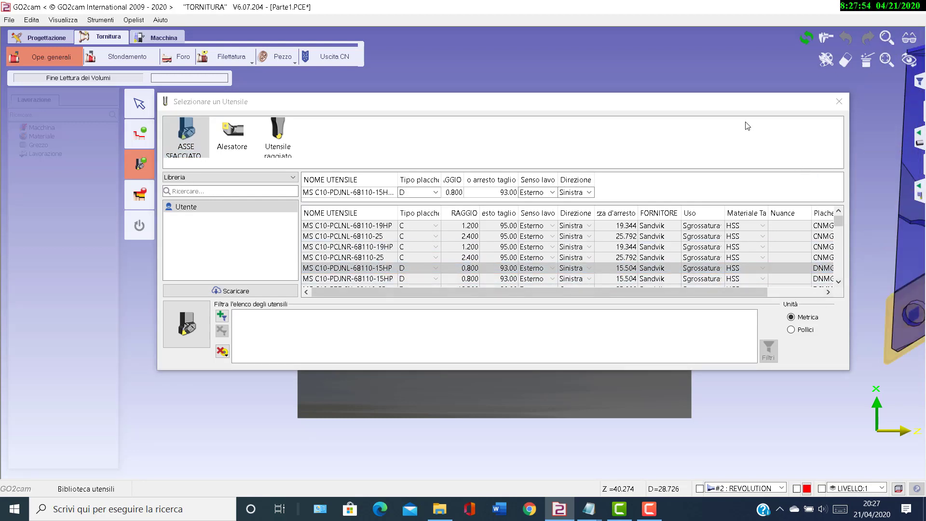
{"action": "left_click_drag", "start_coordinate": [735, 103], "coordinate": [442, 156]}
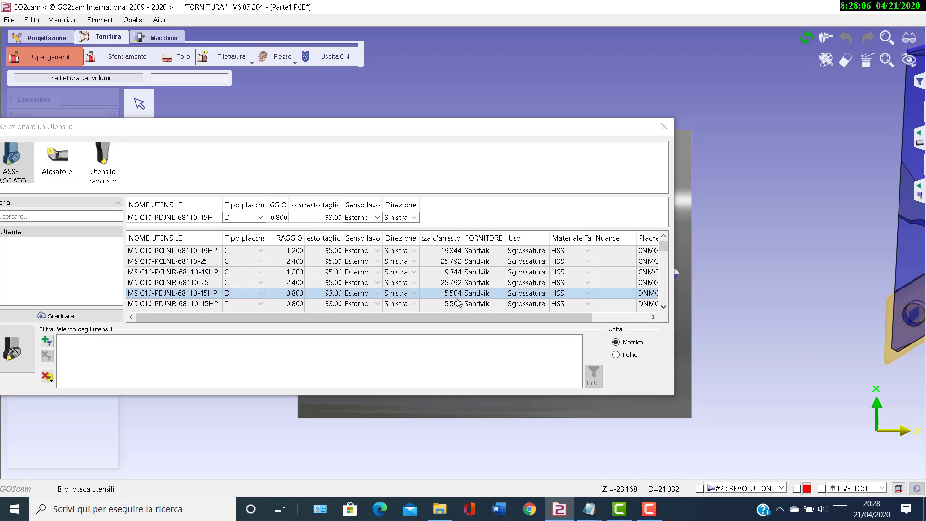
{"action": "left_click_drag", "start_coordinate": [664, 247], "coordinate": [668, 302]}
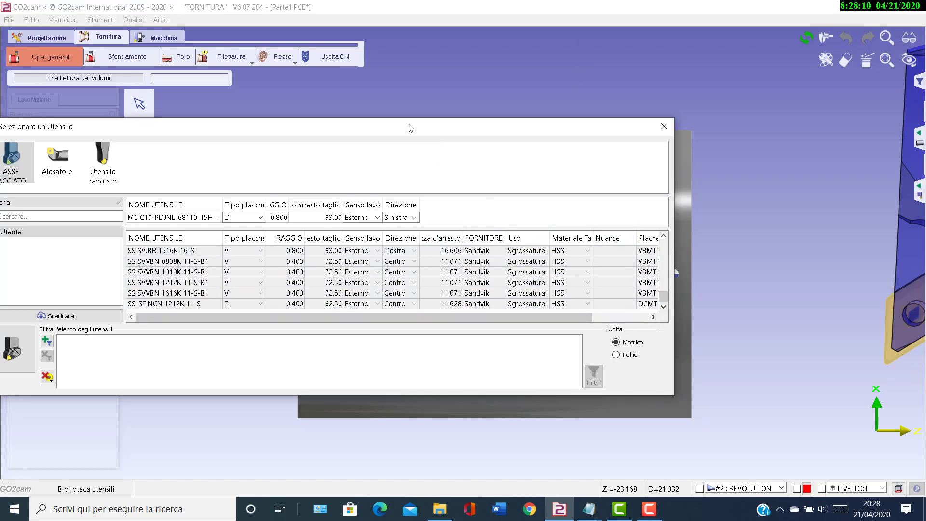
{"action": "left_click_drag", "start_coordinate": [410, 127], "coordinate": [532, 123]}
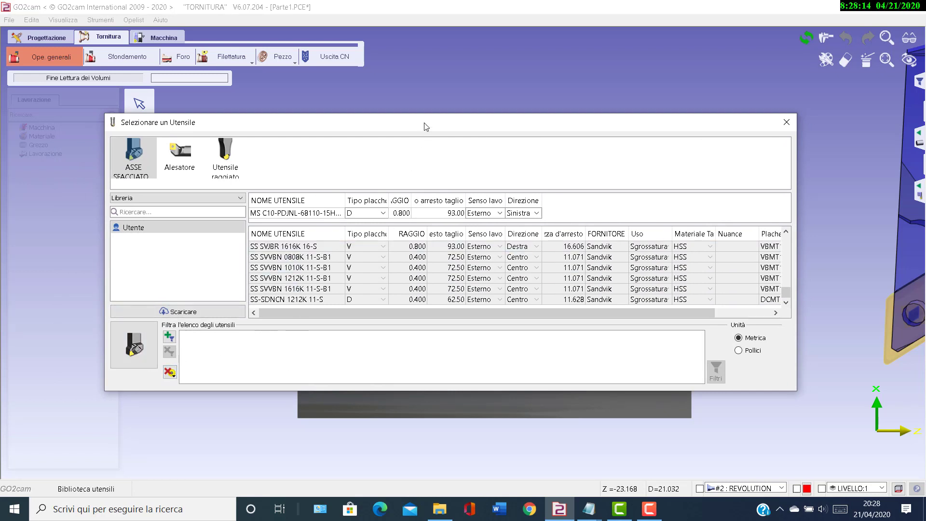
{"action": "left_click_drag", "start_coordinate": [426, 127], "coordinate": [347, 126]}
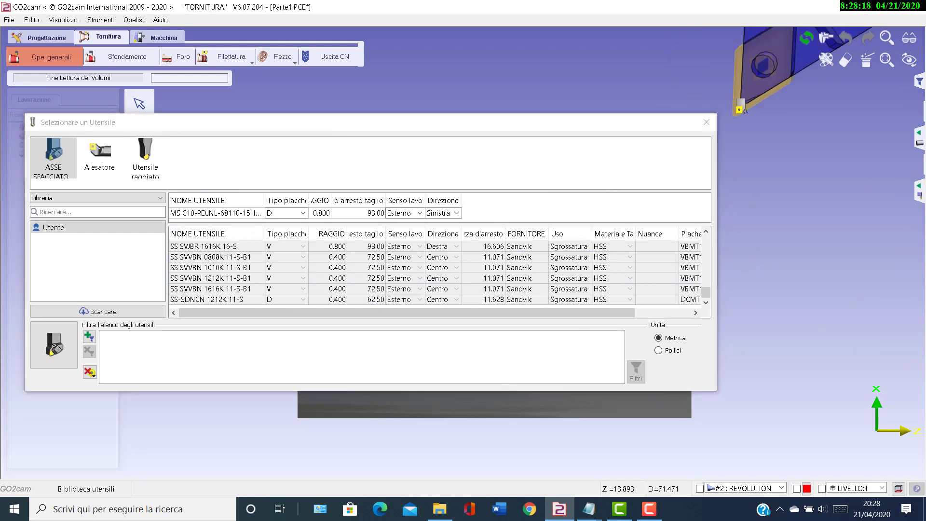
{"action": "left_click", "coordinate": [706, 122]}
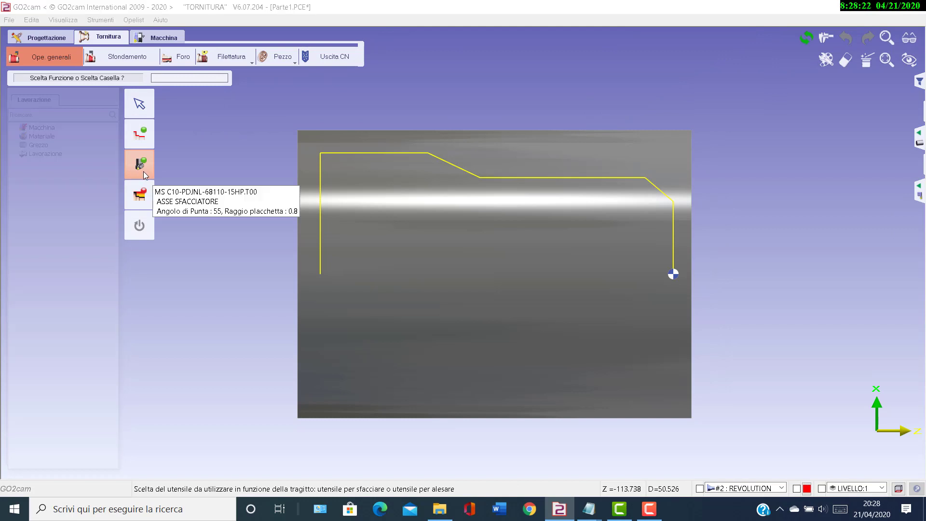
Step: Choose the Sgrossatura cycle with SG Frontale technology at 3.000 pass depth
{"action": "left_click", "coordinate": [144, 200]}
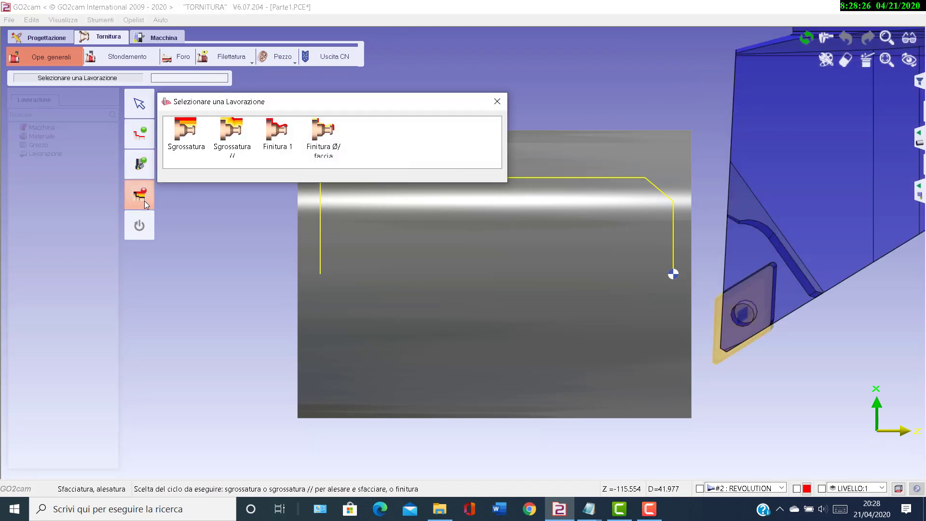
{"action": "left_click", "coordinate": [191, 149]}
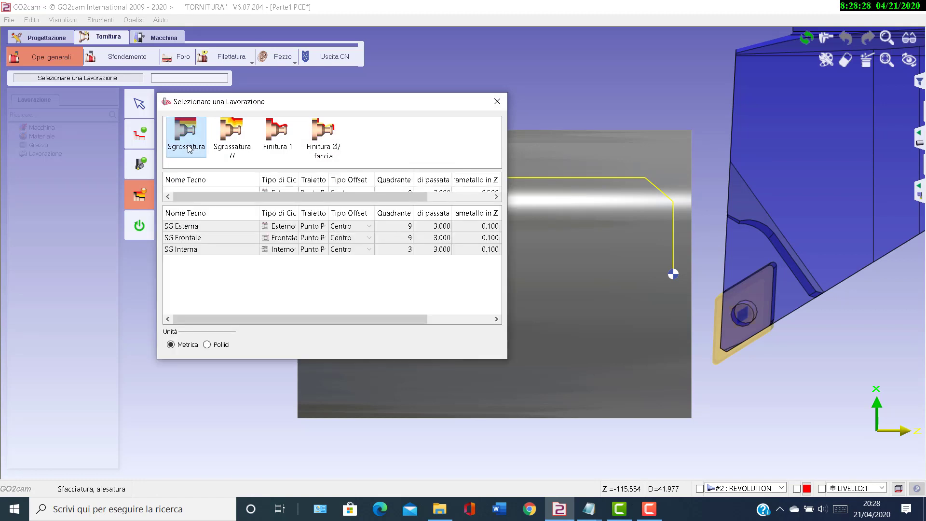
{"action": "left_click", "coordinate": [195, 239]}
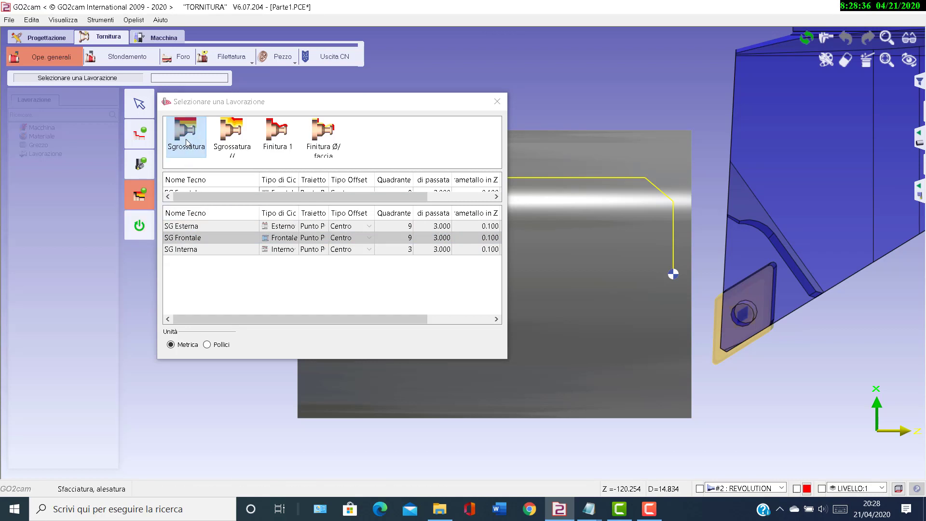
Step: Set SG Frontale to 1.000 incremental depth with constant passes, showing its Spostamento settings
{"action": "double_click", "coordinate": [186, 141]}
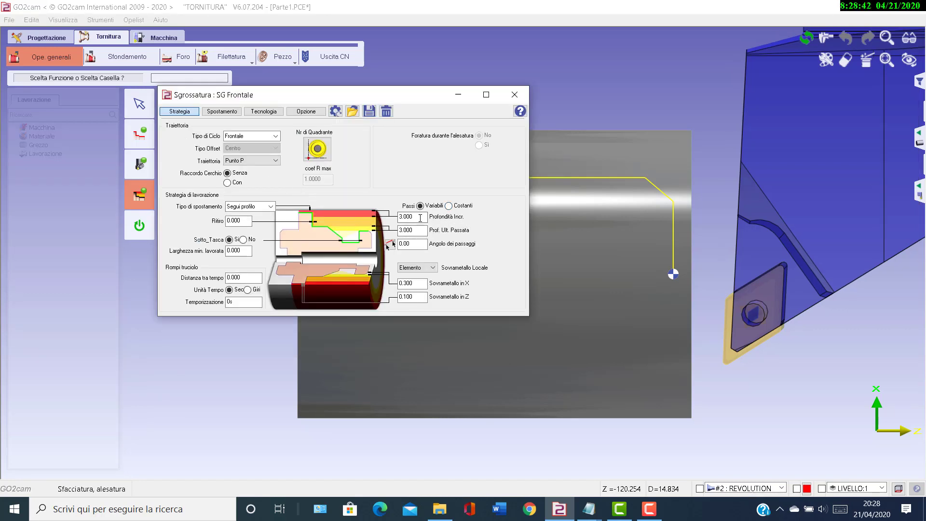
{"action": "left_click_drag", "start_coordinate": [420, 218], "coordinate": [394, 212]}
{"action": "type", "text": "1"}
{"action": "left_click", "coordinate": [449, 206]}
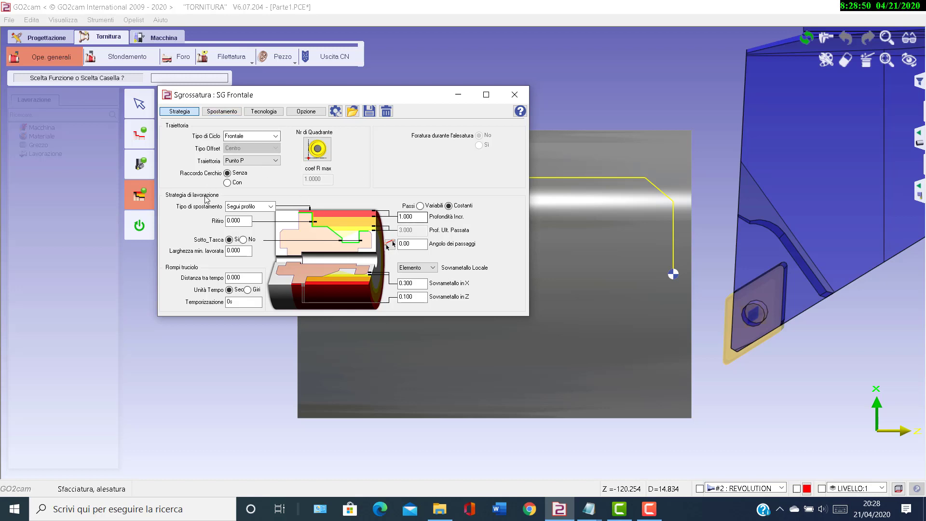
{"action": "left_click", "coordinate": [417, 268]}
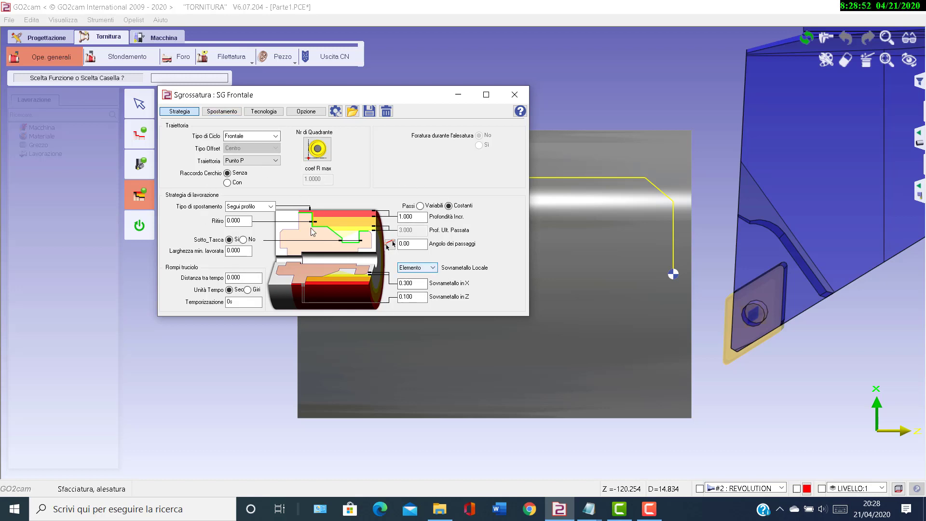
{"action": "left_click", "coordinate": [222, 112]}
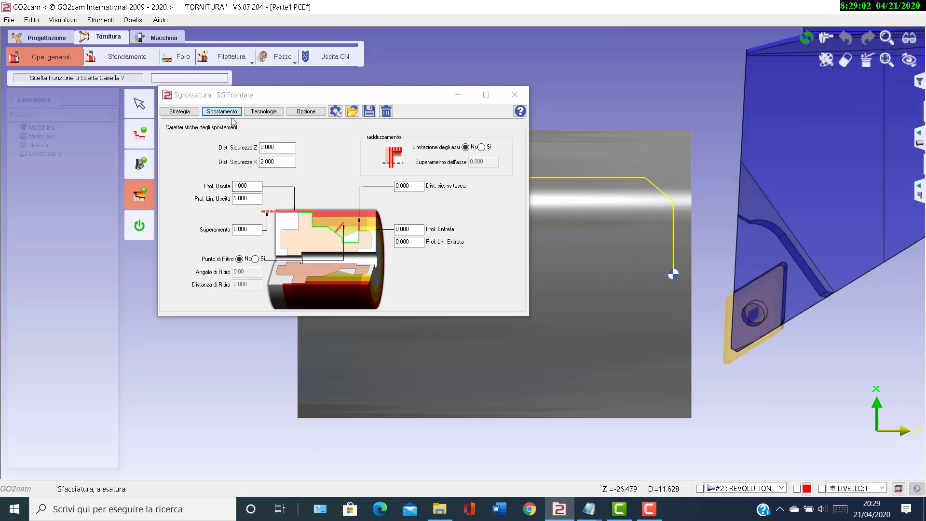
Step: Set Tecnologia spindle speed 3000, maximum 5000 and cutting speed 100, then close the dialog
{"action": "left_click", "coordinate": [264, 112]}
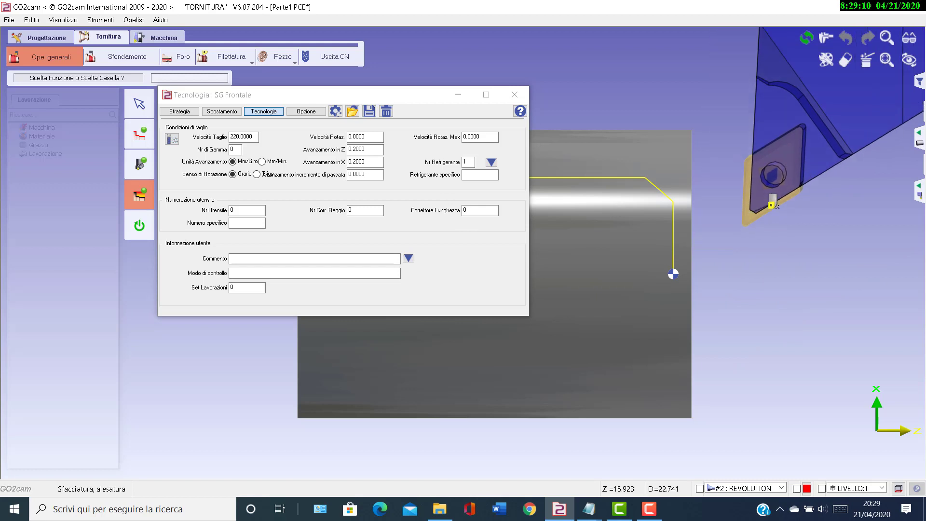
{"action": "left_click", "coordinate": [331, 140]}
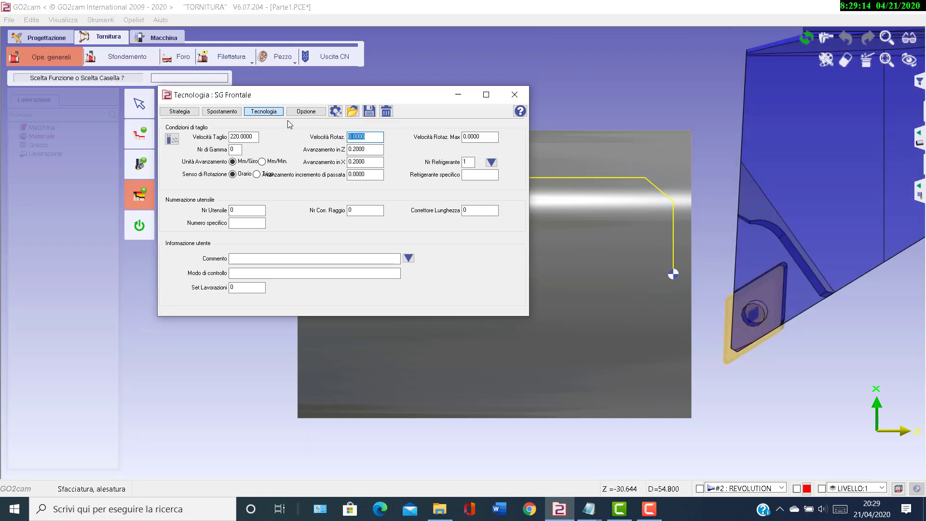
{"action": "type", "text": "3000"}
{"action": "left_click", "coordinate": [494, 137]}
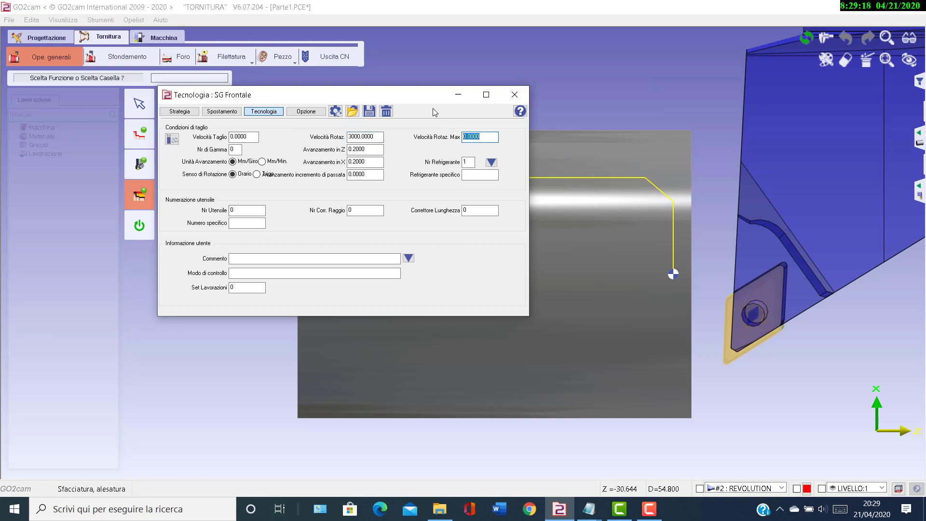
{"action": "left_click", "coordinate": [367, 28]}
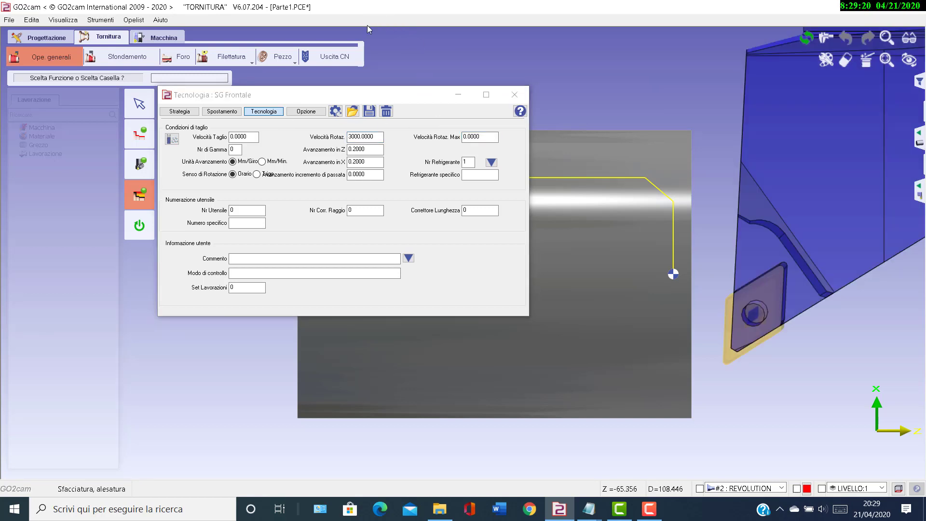
{"action": "left_click", "coordinate": [434, 115]}
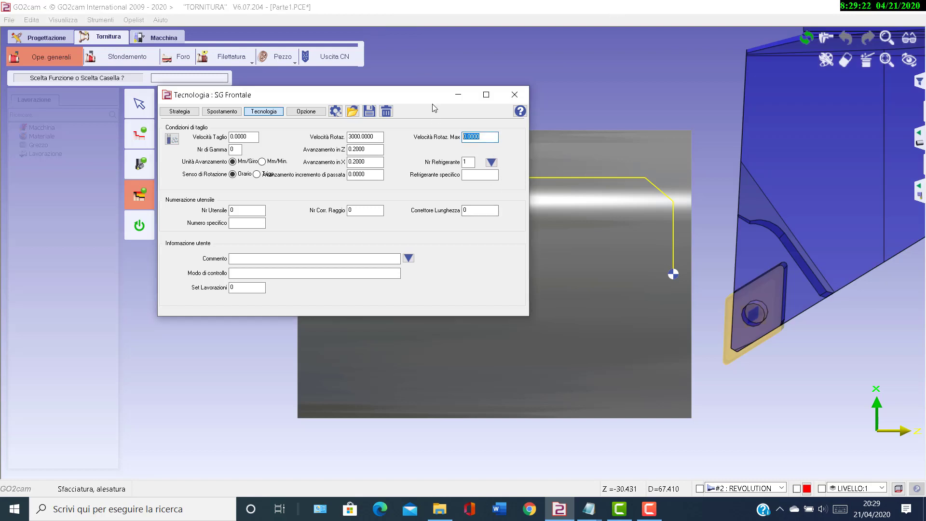
{"action": "type", "text": "5000"}
{"action": "left_click", "coordinate": [254, 138]}
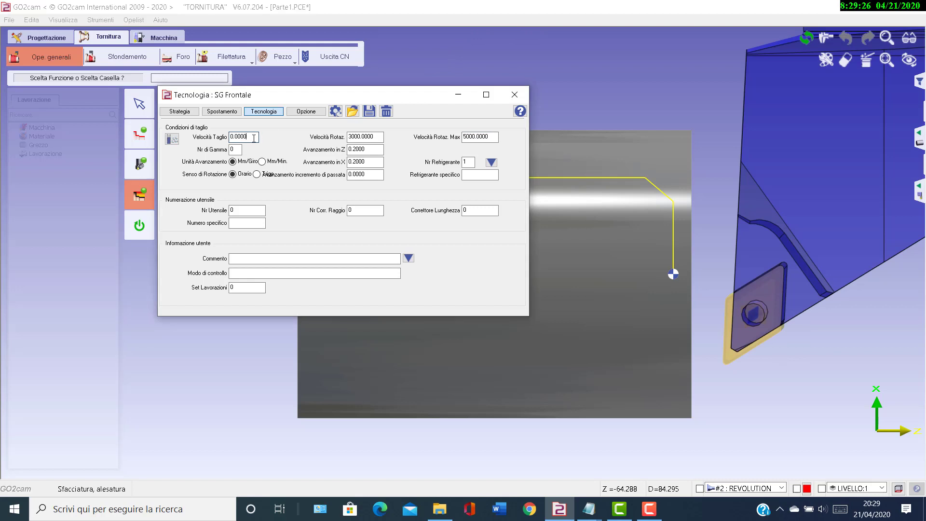
{"action": "type", "text": "100"}
{"action": "left_click", "coordinate": [527, 104]}
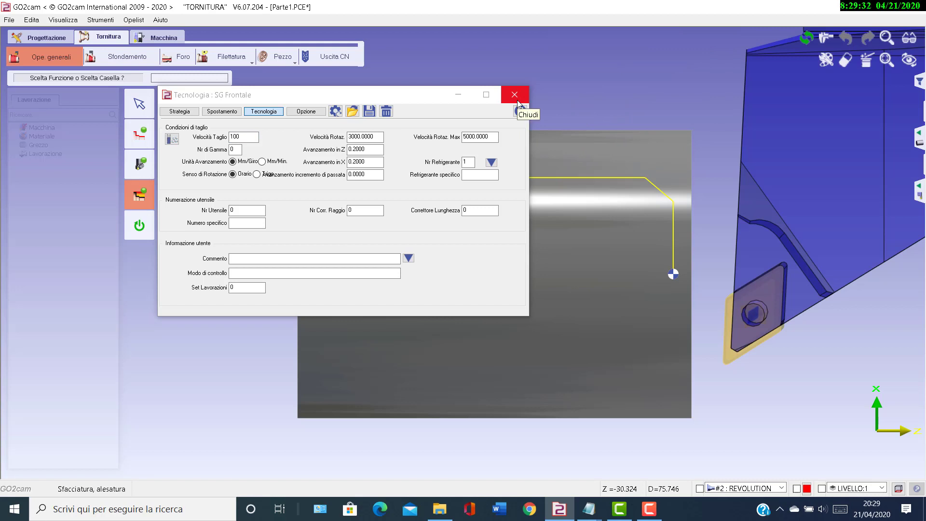
{"action": "left_click", "coordinate": [512, 97]}
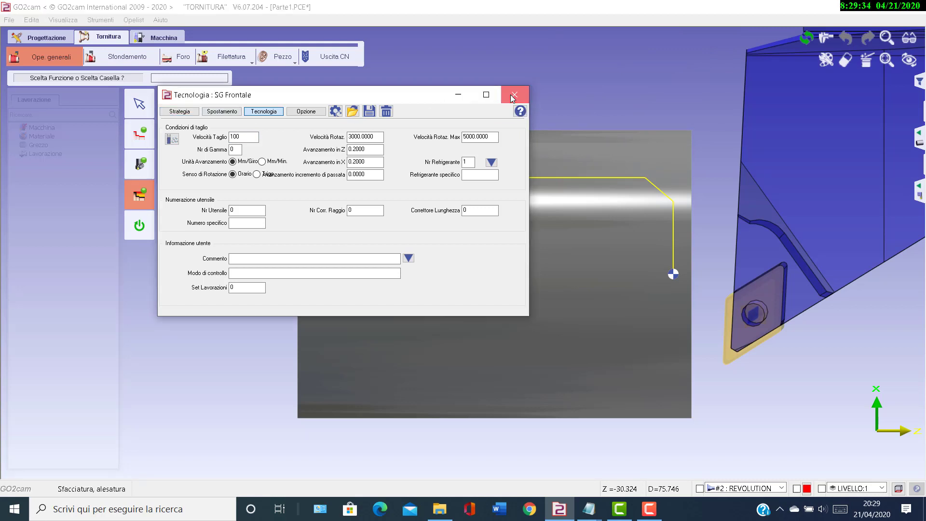
{"action": "left_click_drag", "start_coordinate": [287, 103], "coordinate": [413, 115]}
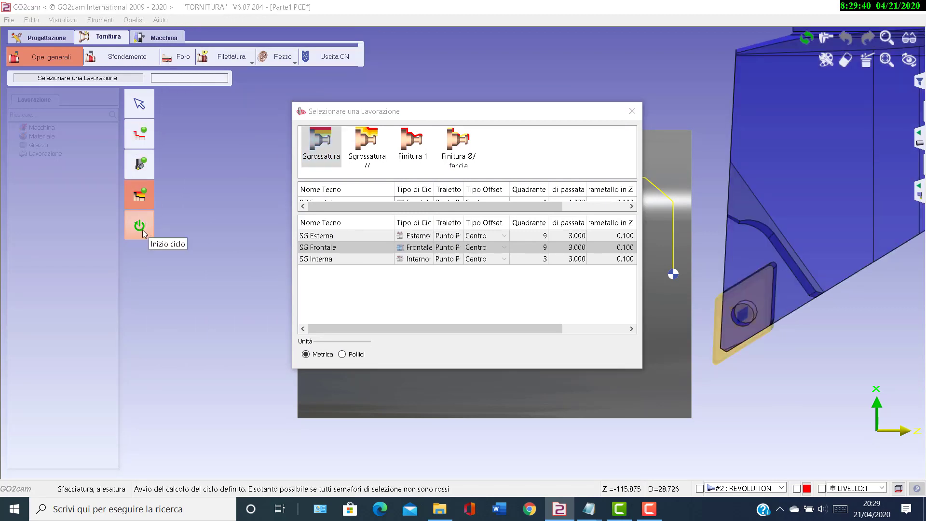
Step: Compute the face-roughing cycle with Inizio ciclo to create the Sgrossatura operation
{"action": "left_click", "coordinate": [142, 230]}
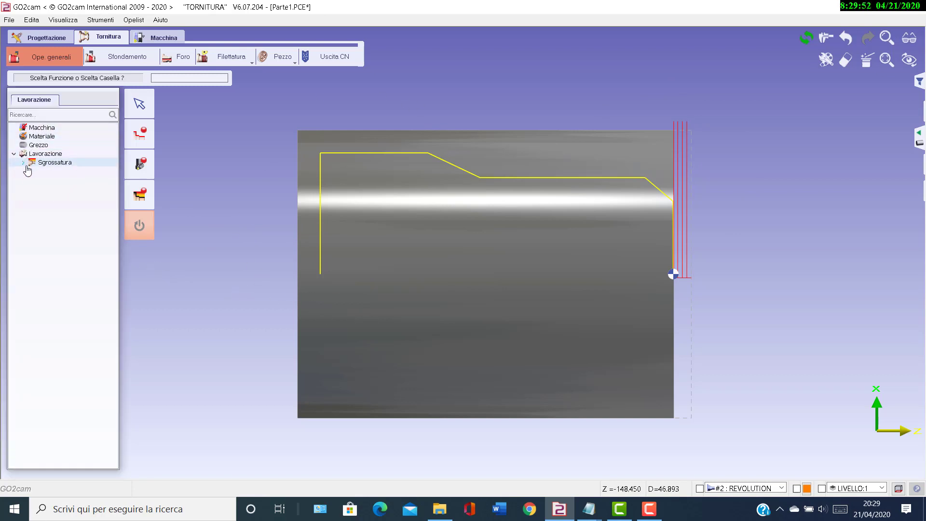
Step: Run the Sgrossatura face roughing as a dynamic simulation, then stop and exit it
{"action": "right_click", "coordinate": [57, 163]}
{"action": "mouse_move", "coordinate": [88, 220]}
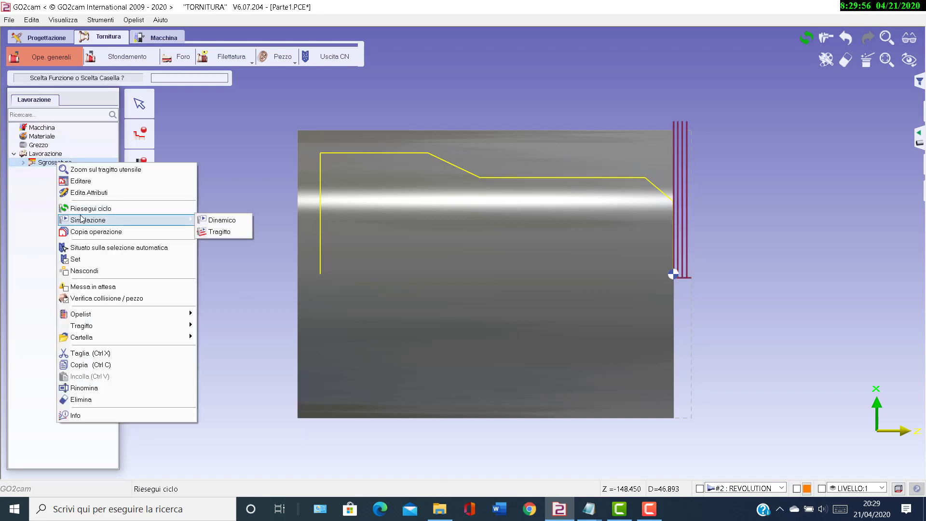
{"action": "left_click", "coordinate": [213, 220]}
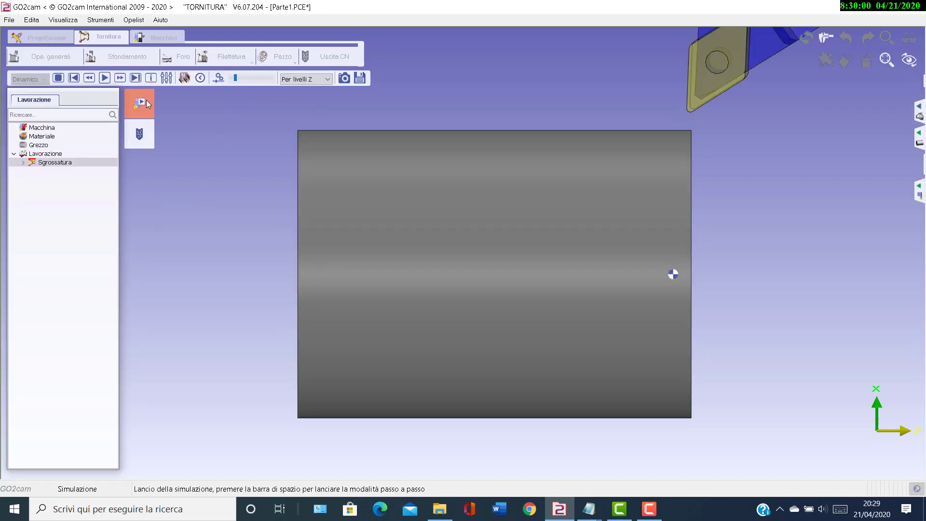
{"action": "left_click", "coordinate": [120, 78]}
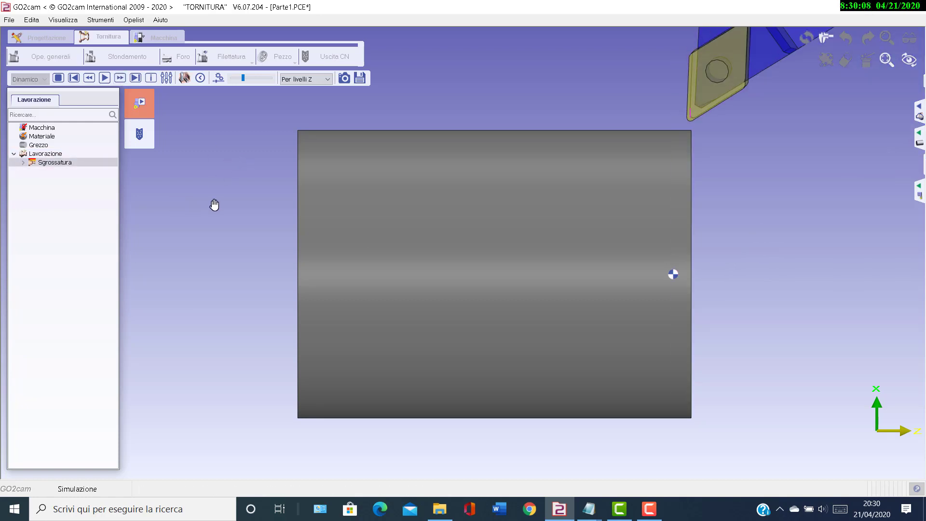
{"action": "left_click", "coordinate": [59, 78]}
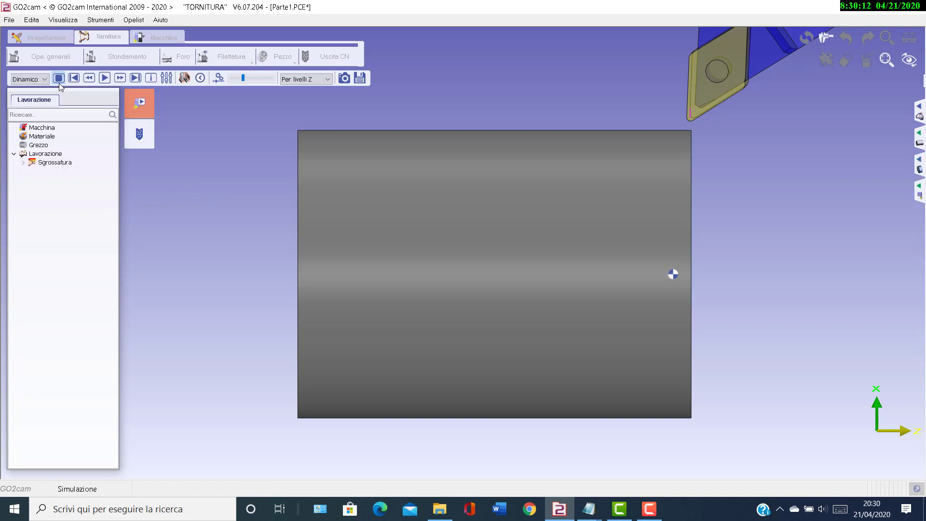
{"action": "left_click", "coordinate": [59, 82]}
Step: Start a general turning operation profiled from the horizontal segment to the top-left corner
{"action": "left_click", "coordinate": [51, 57]}
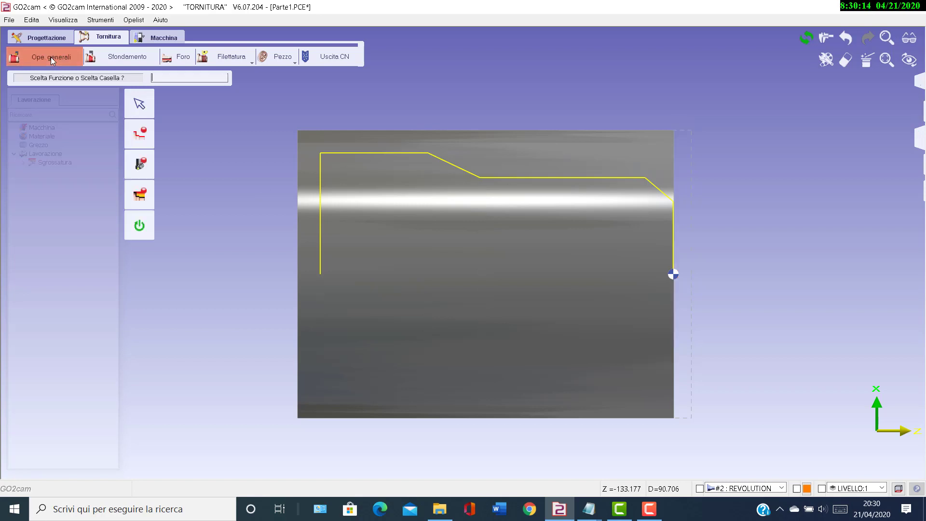
{"action": "left_click", "coordinate": [143, 140]}
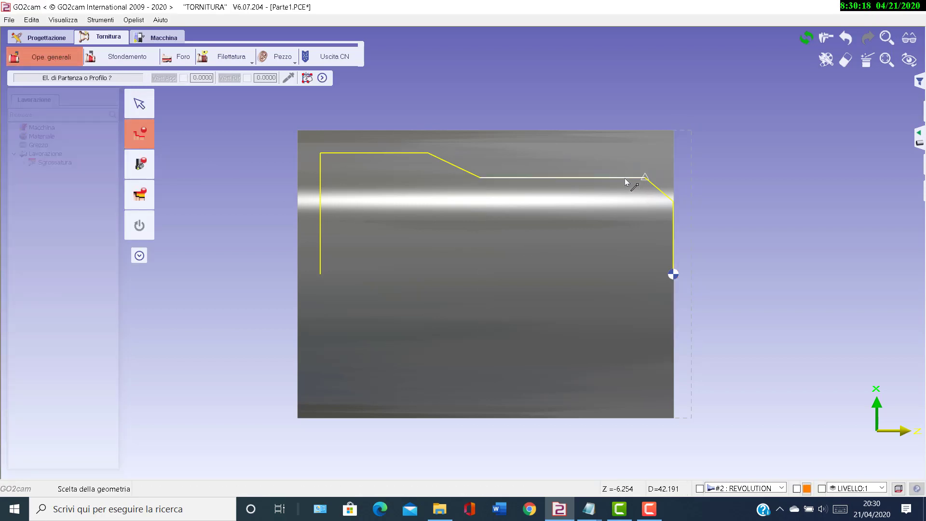
{"action": "left_click", "coordinate": [624, 179]}
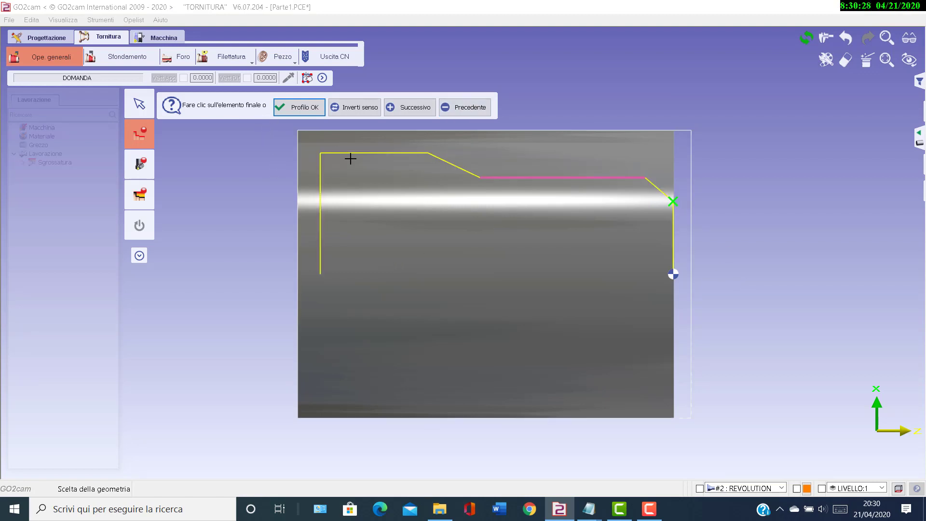
{"action": "left_click", "coordinate": [332, 144]}
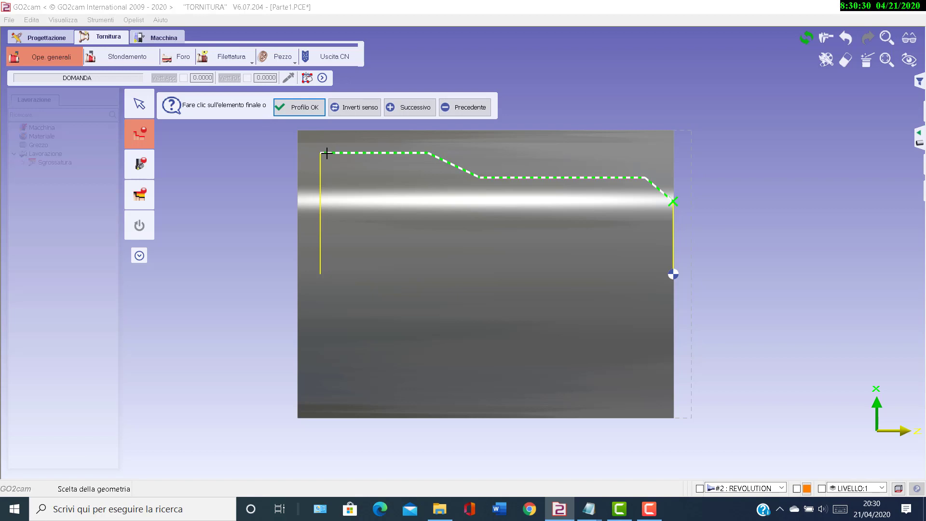
{"action": "right_click", "coordinate": [327, 153]}
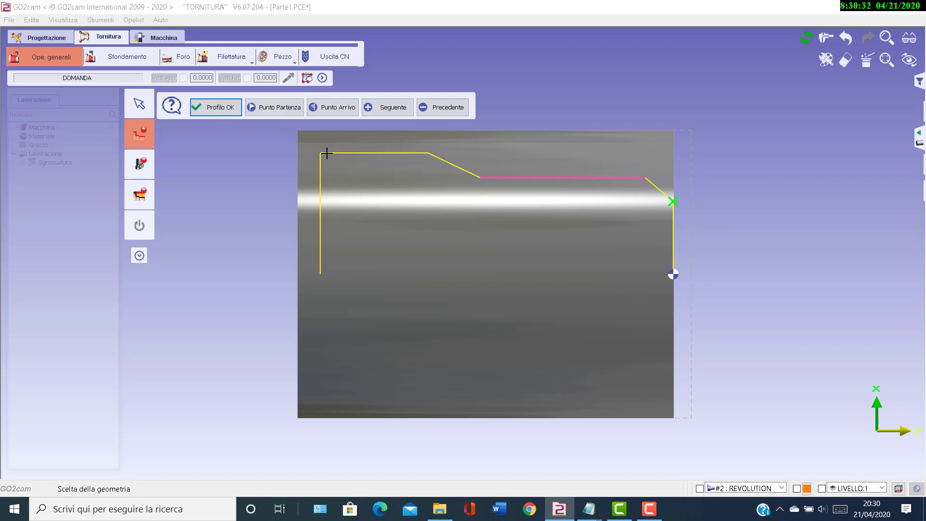
{"action": "left_click", "coordinate": [327, 154]}
{"action": "left_click", "coordinate": [221, 108]}
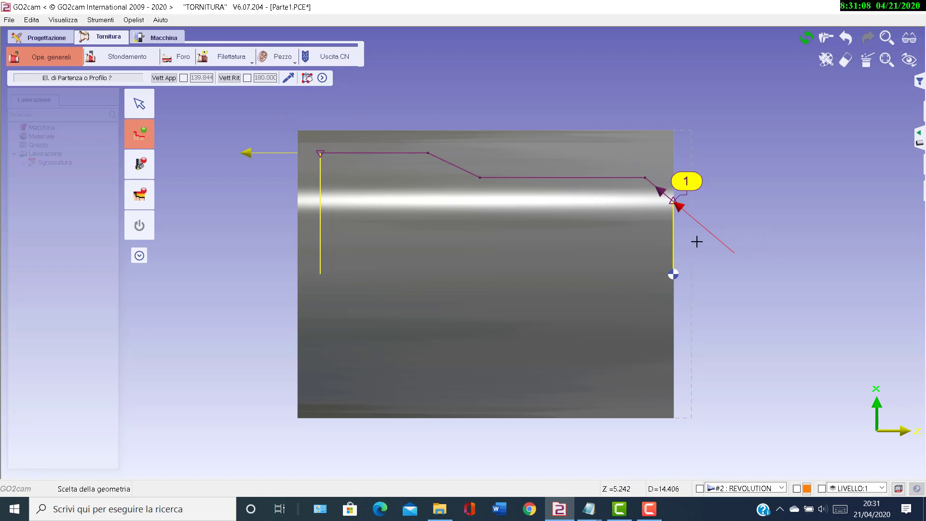
Step: Set the profile's approach vector to 270° and its retract vector to 90°
{"action": "left_click", "coordinate": [169, 79]}
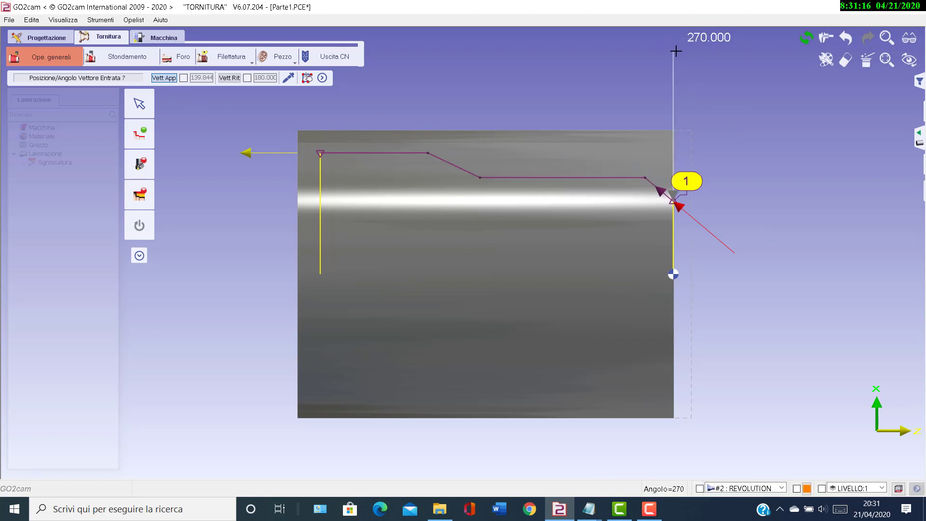
{"action": "left_click", "coordinate": [676, 51]}
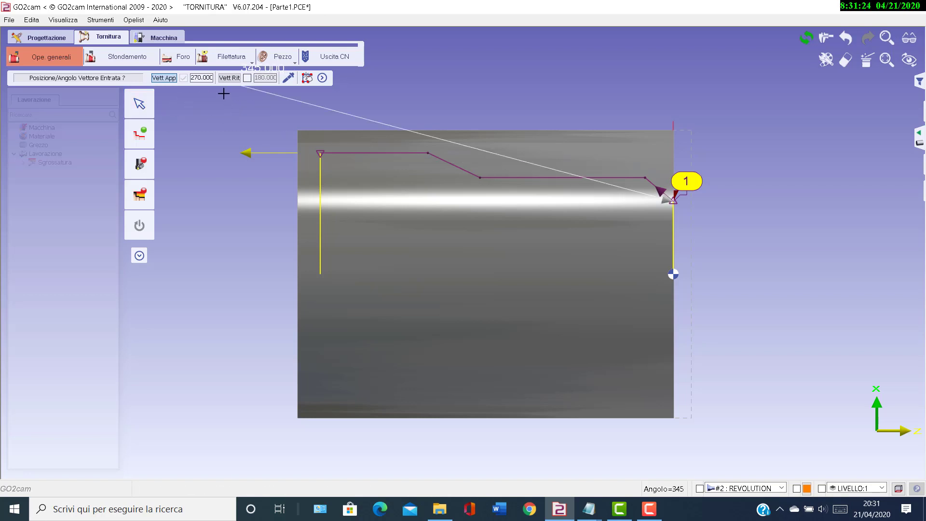
{"action": "left_click", "coordinate": [234, 79]}
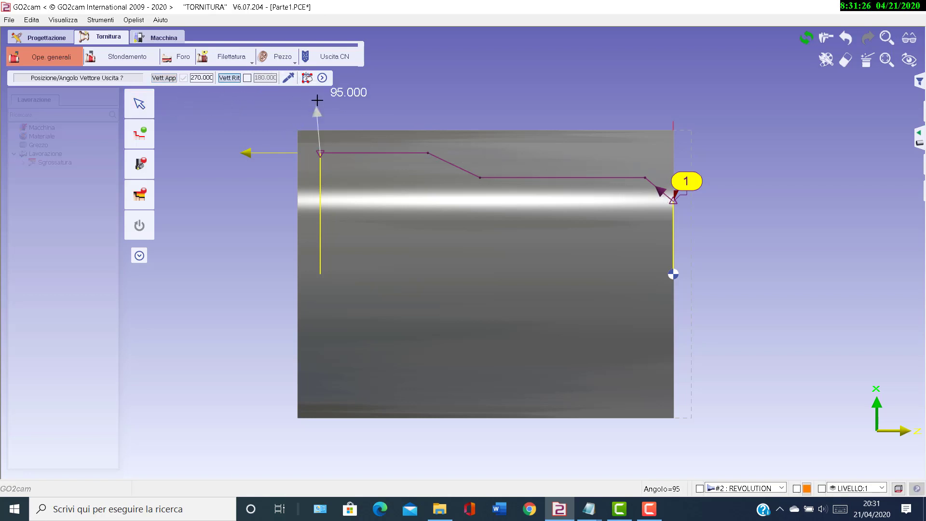
{"action": "scroll", "coordinate": [328, 95], "scroll_direction": "down", "scroll_amount": 3}
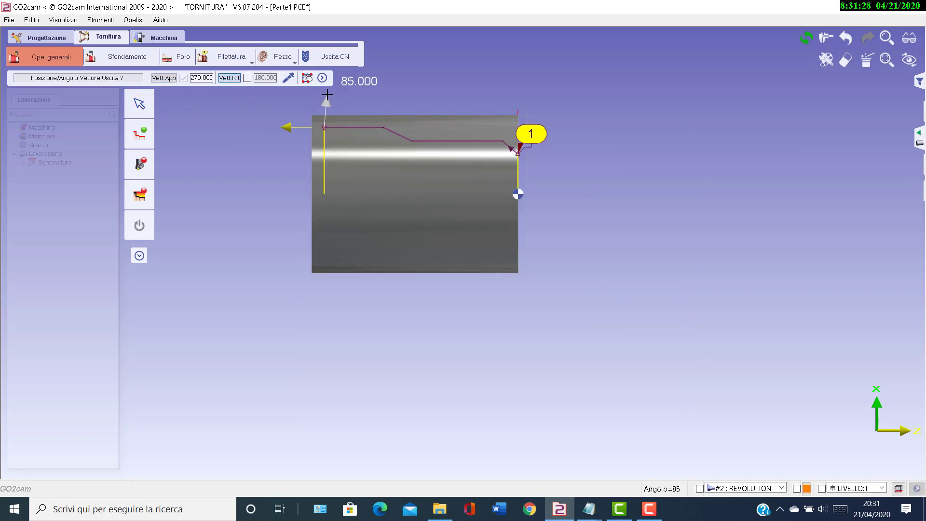
{"action": "scroll", "coordinate": [327, 95], "scroll_direction": "down", "scroll_amount": 2}
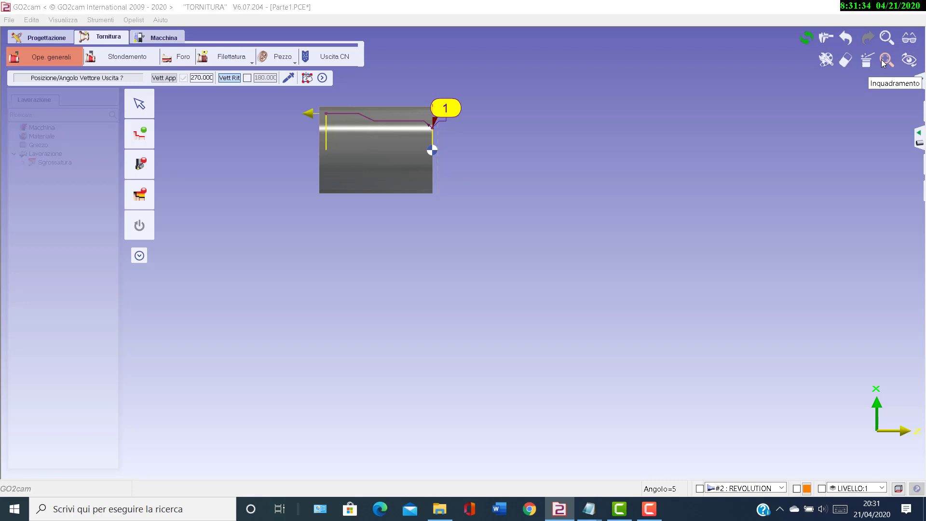
{"action": "left_click", "coordinate": [885, 60]}
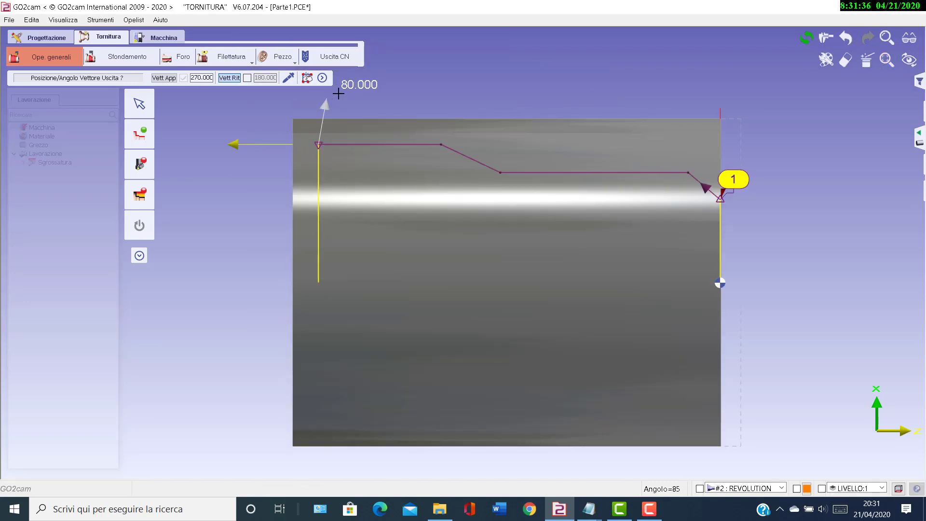
{"action": "left_click", "coordinate": [318, 86]}
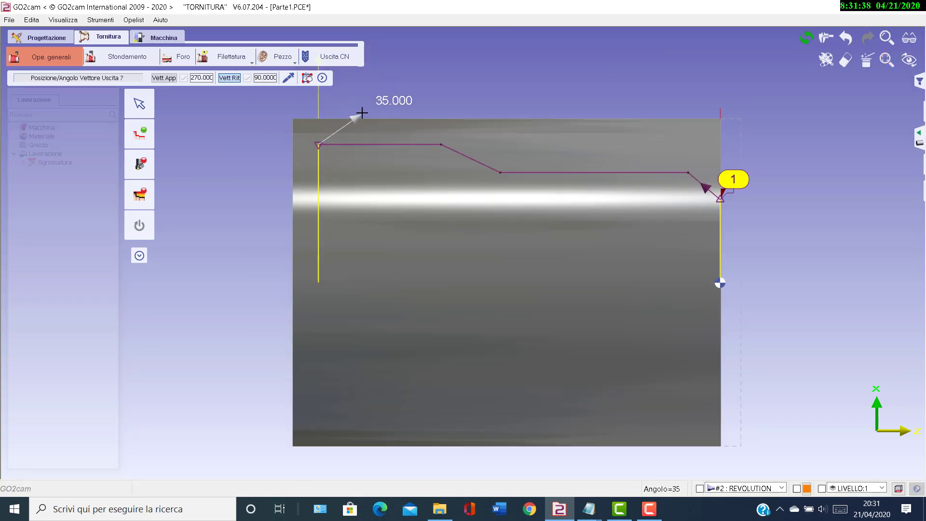
{"action": "left_click", "coordinate": [388, 117]}
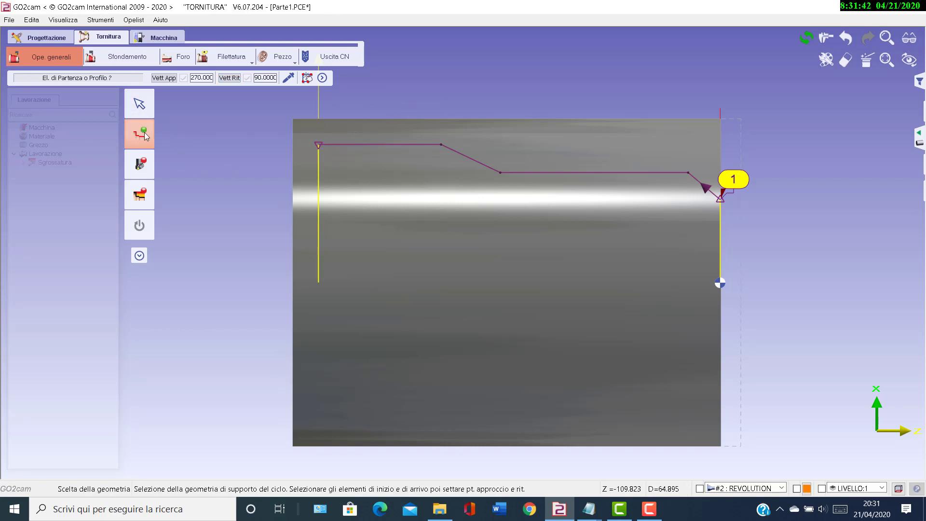
Step: Assign the existing Sgrossatura's MS C10-PDJNL-68110-15HP tool to the new operation
{"action": "left_click", "coordinate": [133, 153]}
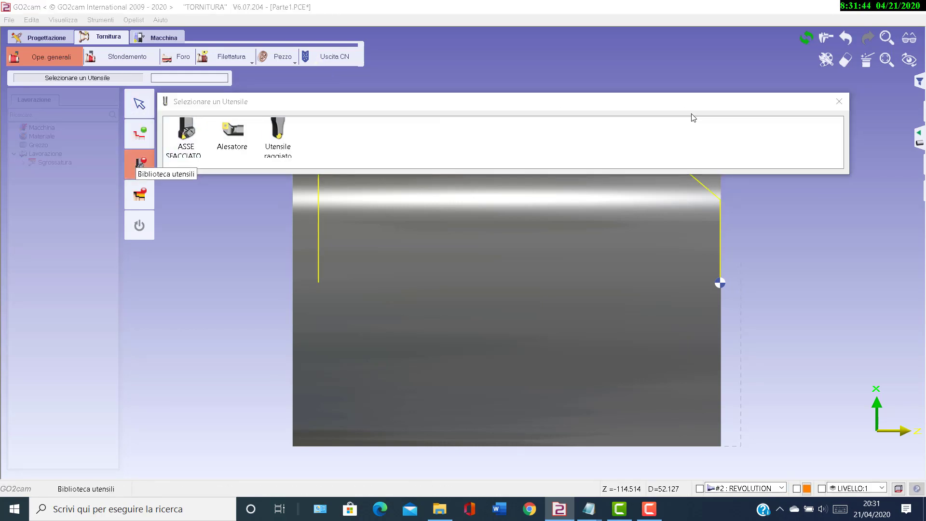
{"action": "left_click", "coordinate": [841, 103]}
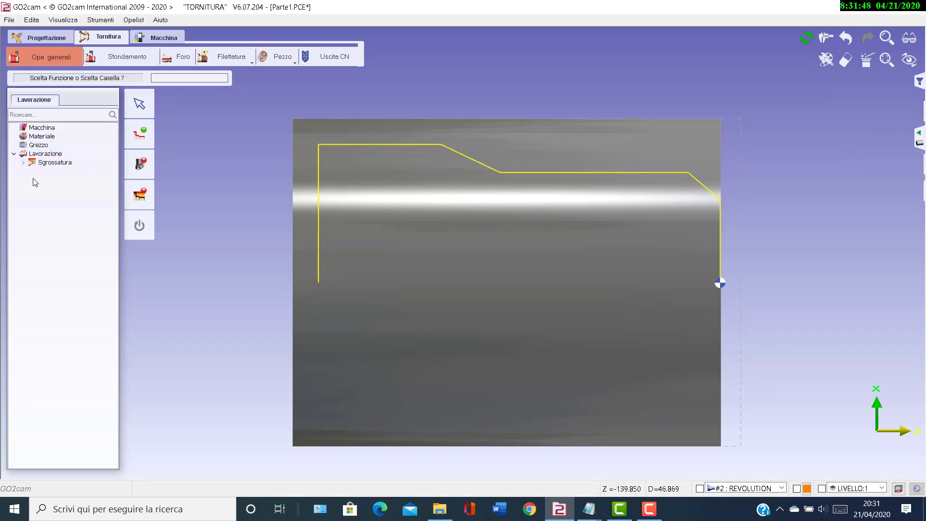
{"action": "left_click", "coordinate": [22, 165]}
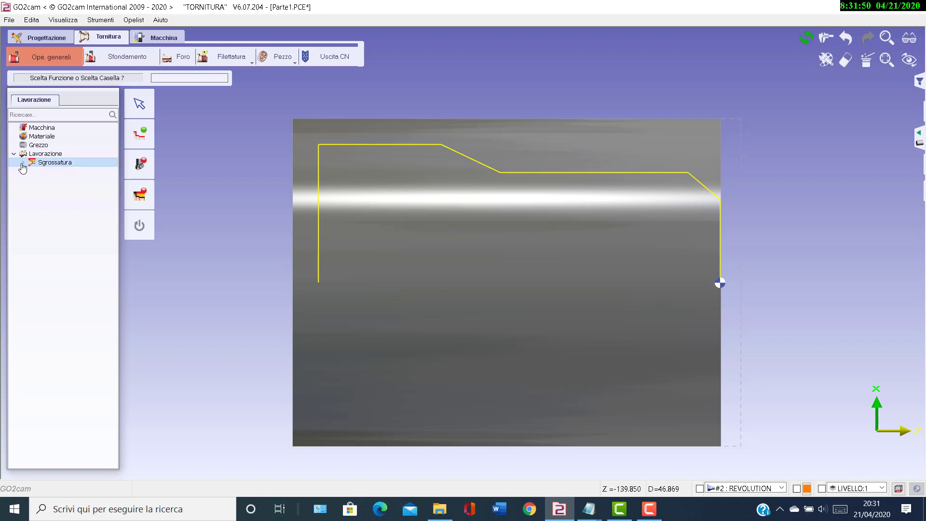
{"action": "left_click", "coordinate": [22, 164]}
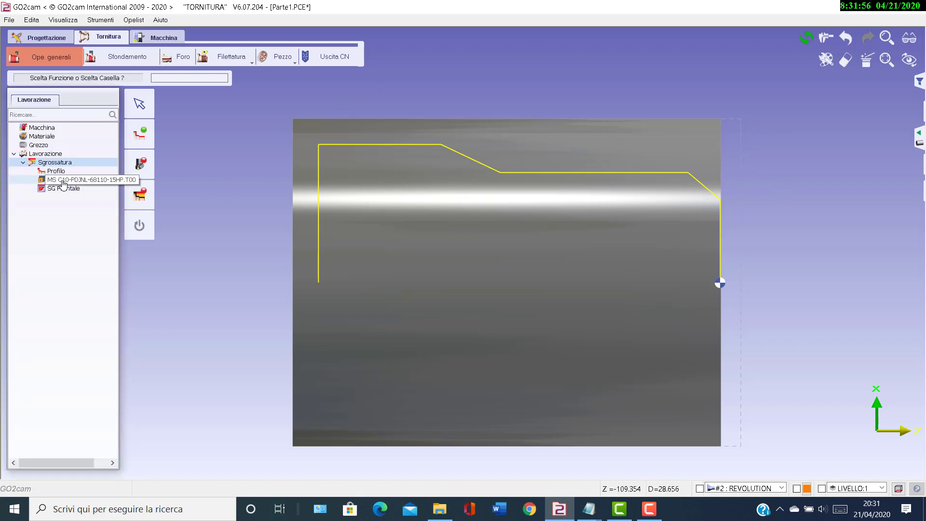
{"action": "mouse_move", "coordinate": [60, 180]}
{"action": "left_mouse_down"}
{"action": "mouse_move", "coordinate": [106, 181]}
{"action": "mouse_move", "coordinate": [139, 163]}
{"action": "left_mouse_up"}
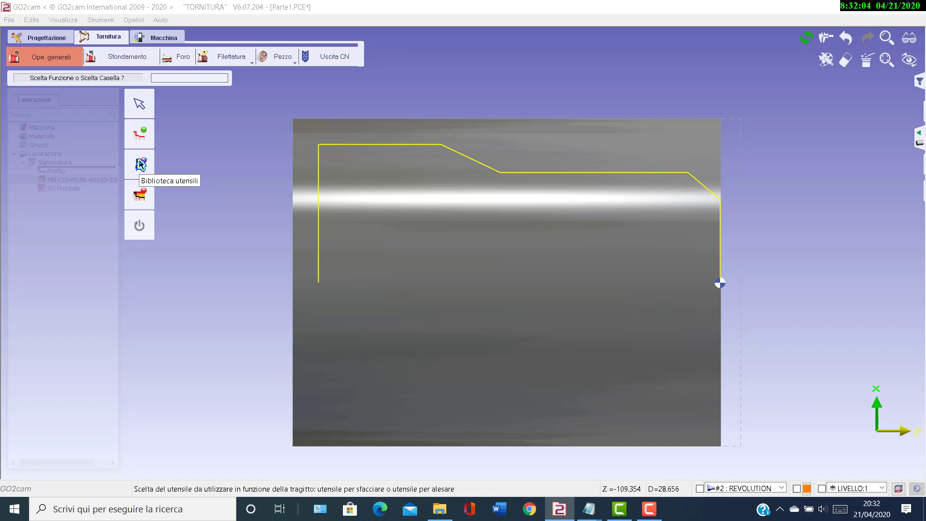
{"action": "left_click_drag", "start_coordinate": [140, 165], "coordinate": [140, 165]}
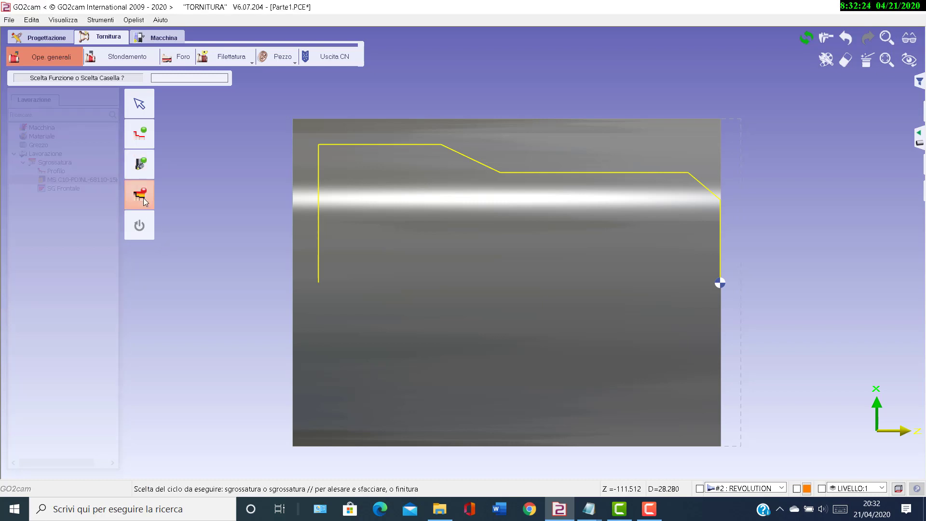
Step: Choose a Sgrossatura roughing cycle with constant 1.000 mm passes
{"action": "left_click", "coordinate": [143, 198]}
{"action": "double_click", "coordinate": [186, 145]}
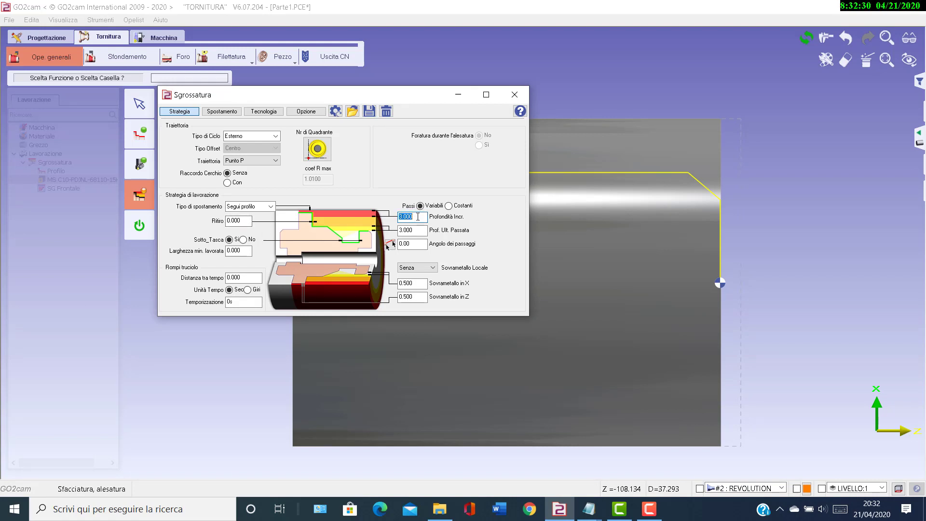
{"action": "left_click", "coordinate": [449, 207]}
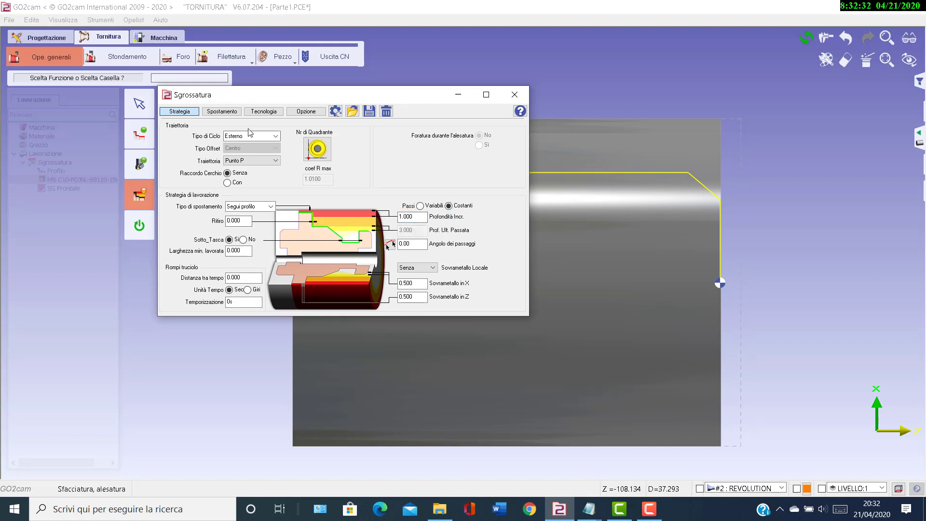
Step: Set spindle speed 3000 and maximum spindle speed 5000, then close the parameters
{"action": "left_click", "coordinate": [264, 111]}
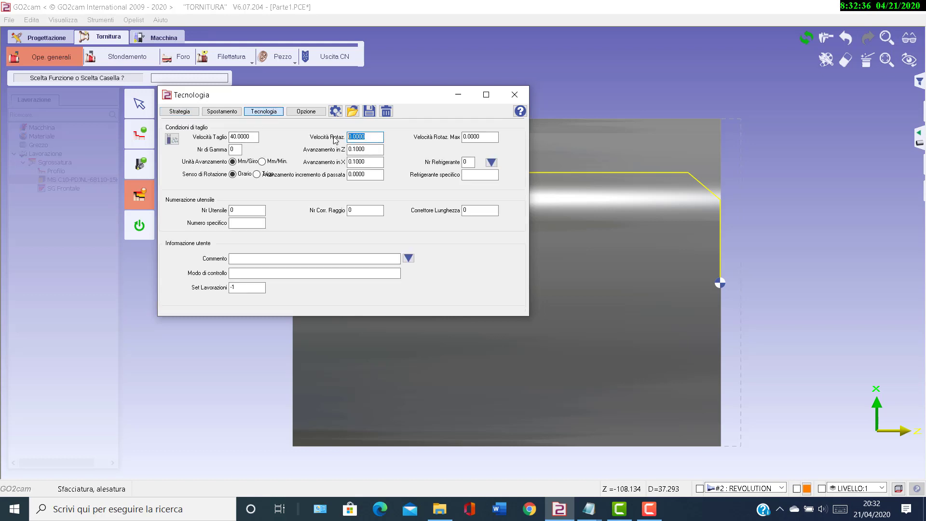
{"action": "type", "text": "30"}
{"action": "left_click", "coordinate": [487, 136]}
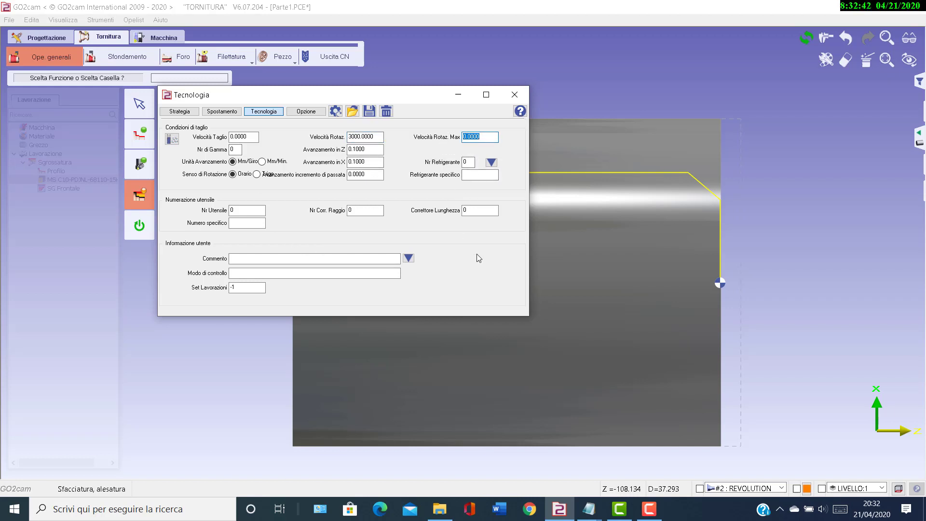
{"action": "type", "text": "33"}
{"action": "key", "text": "BackSpace"}
{"action": "key", "text": "BackSpace"}
{"action": "type", "text": "5000"}
{"action": "left_click", "coordinate": [514, 94]}
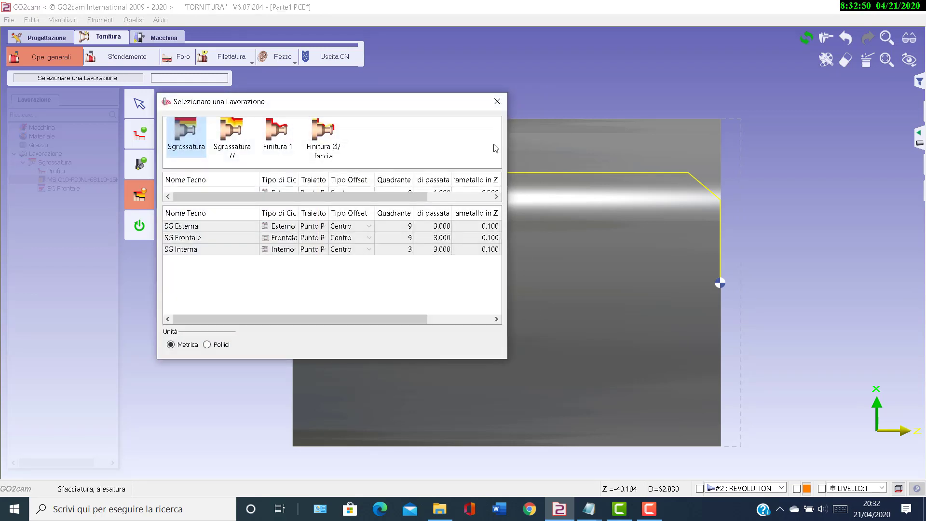
Step: Apply the SG Esterna preset and compute the external roughing along the profile
{"action": "left_click", "coordinate": [205, 232]}
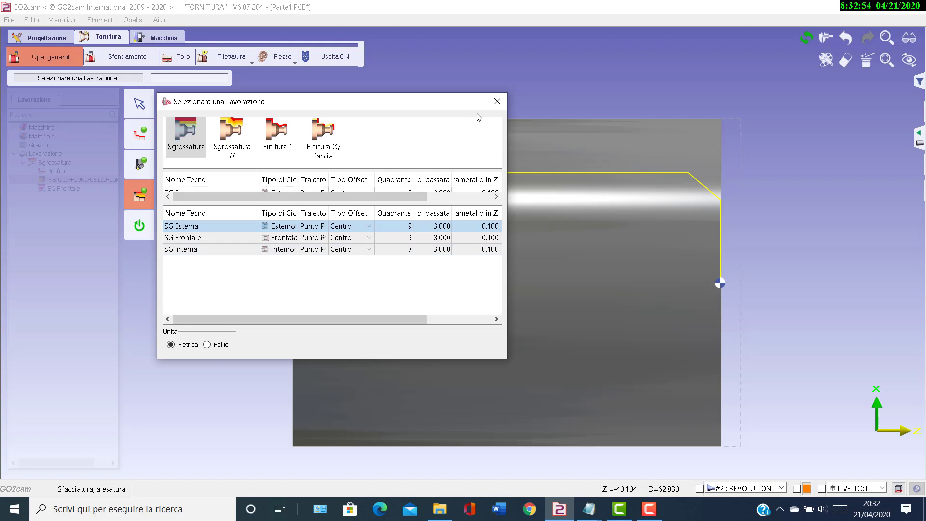
{"action": "left_click", "coordinate": [497, 101]}
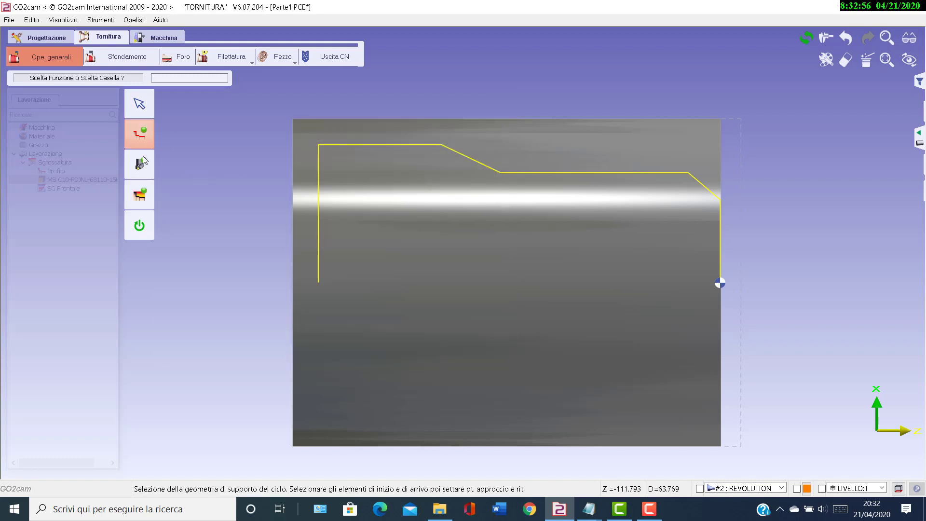
{"action": "left_click", "coordinate": [140, 225]}
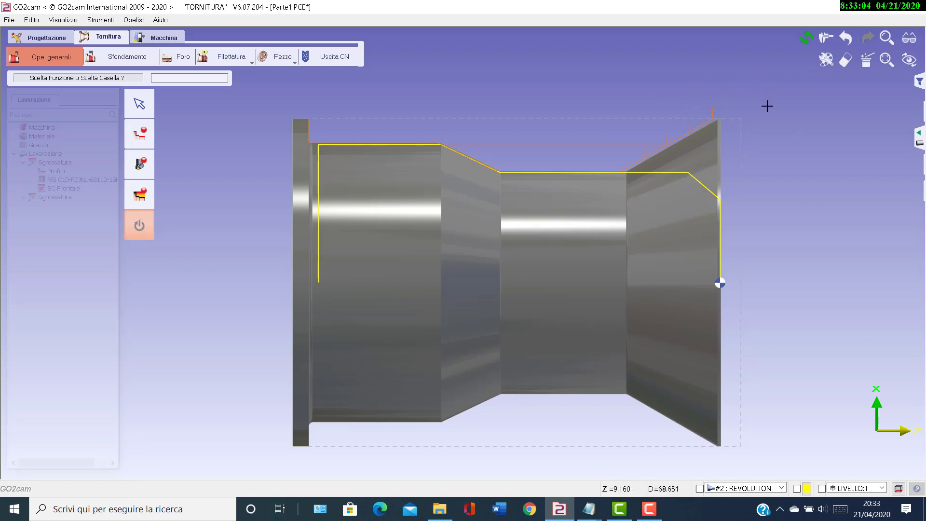
{"action": "left_click", "coordinate": [24, 198]}
{"action": "right_click", "coordinate": [52, 205]}
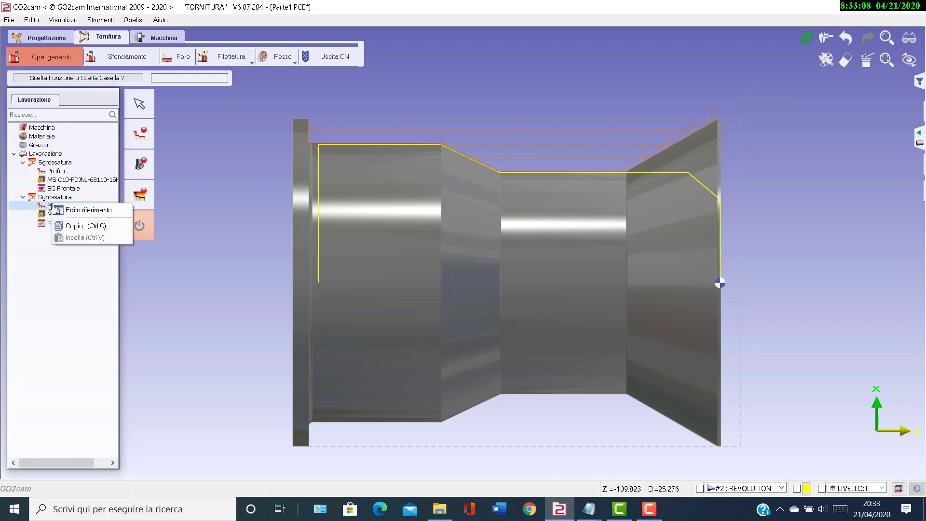
{"action": "left_click", "coordinate": [85, 210]}
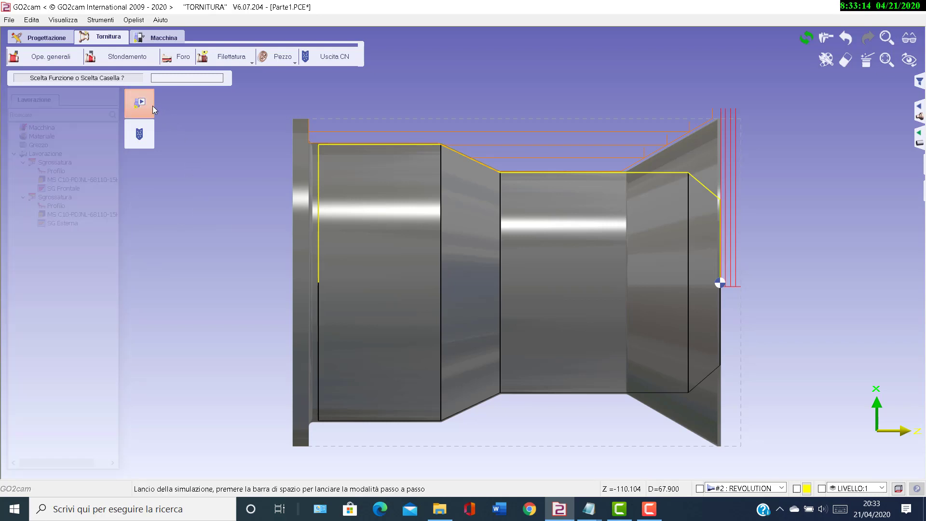
{"action": "right_click", "coordinate": [50, 207]}
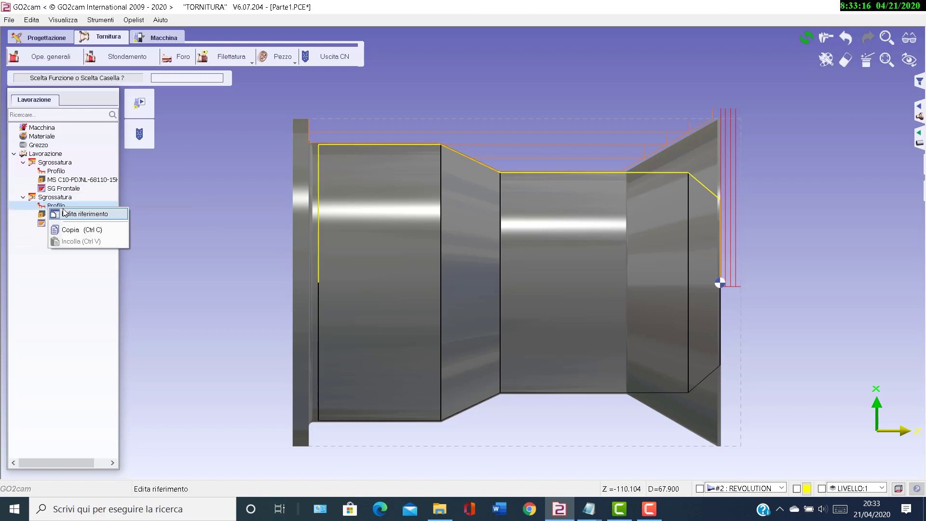
{"action": "left_click", "coordinate": [73, 215]}
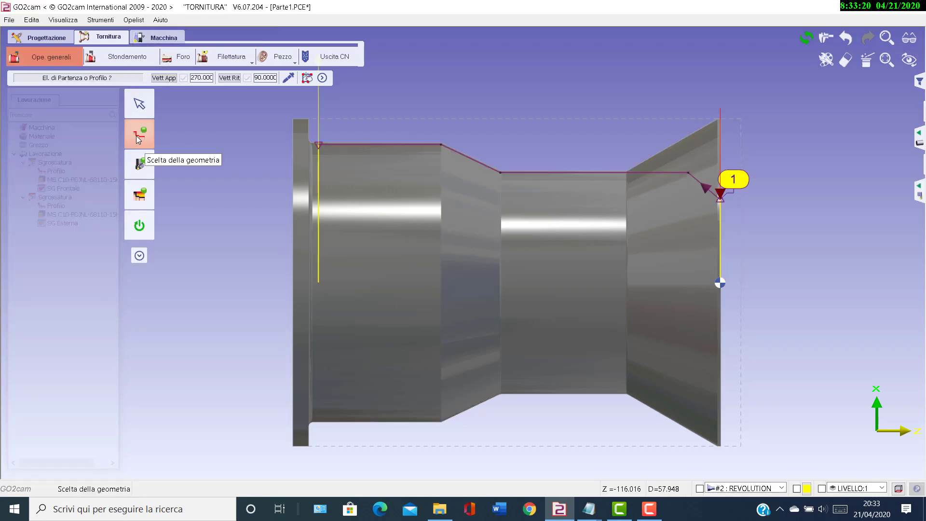
Step: Set a 220° approach vector at the profile end and recompute the roughing
{"action": "left_click", "coordinate": [166, 79]}
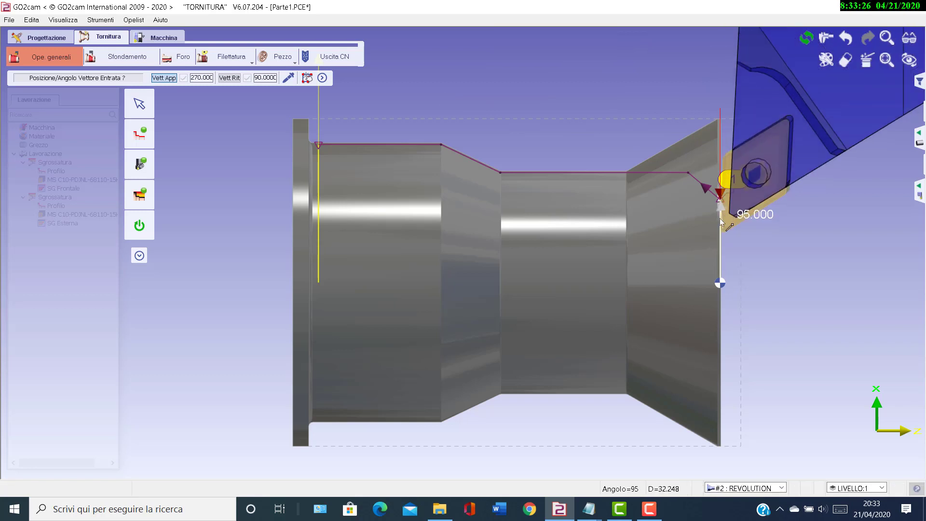
{"action": "left_click", "coordinate": [746, 193]}
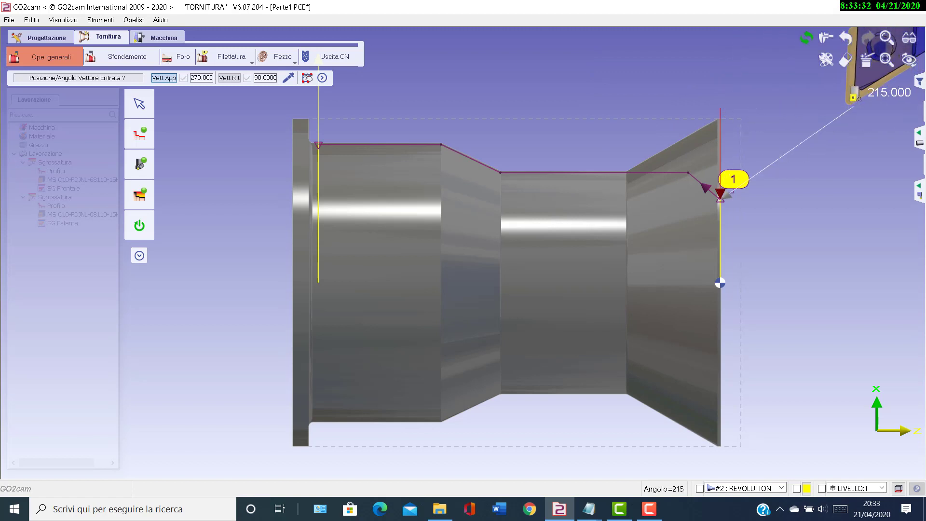
{"action": "left_click", "coordinate": [855, 96]}
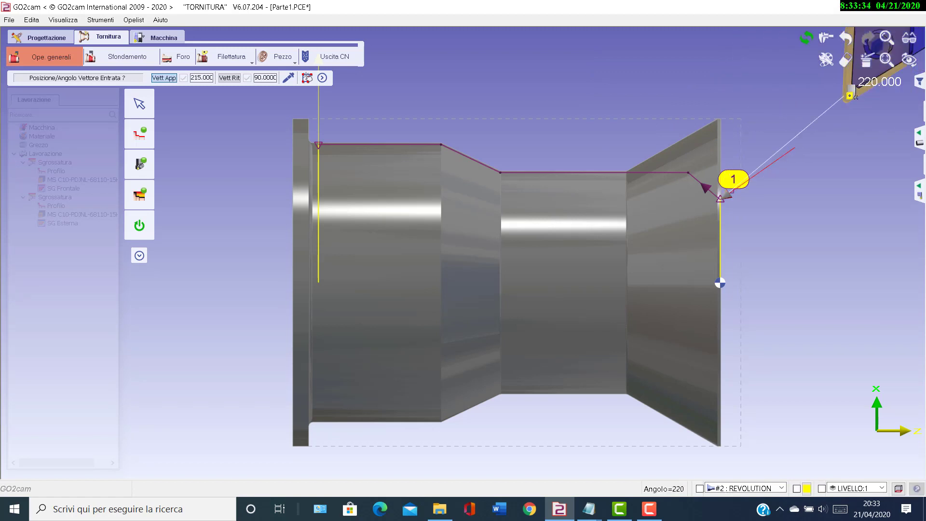
{"action": "left_click", "coordinate": [852, 86]}
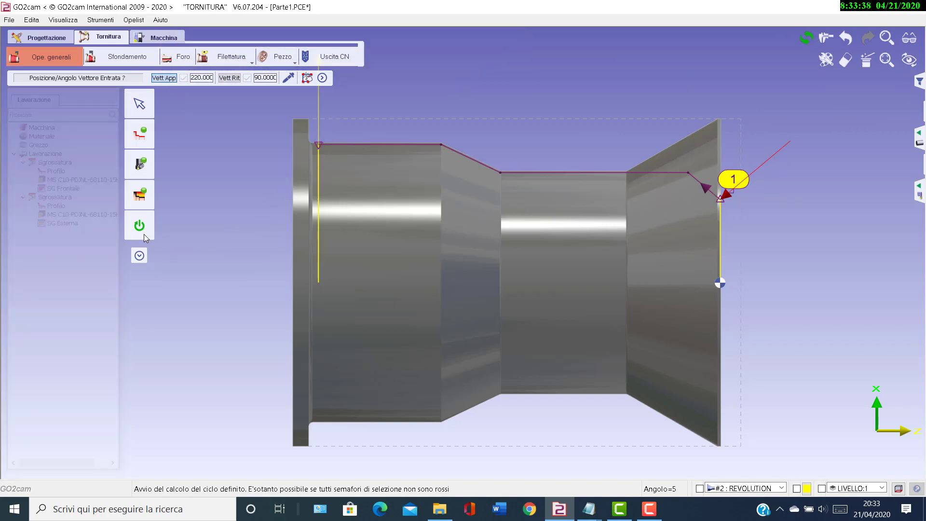
{"action": "left_click", "coordinate": [146, 233]}
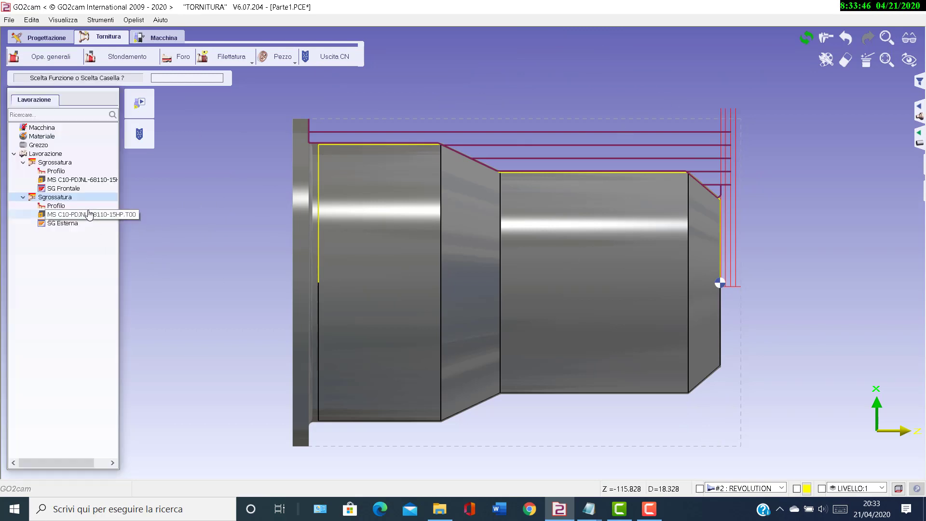
Step: Play and replay both roughing operations from raw stock in Simulazione, then exit
{"action": "right_click", "coordinate": [47, 154]}
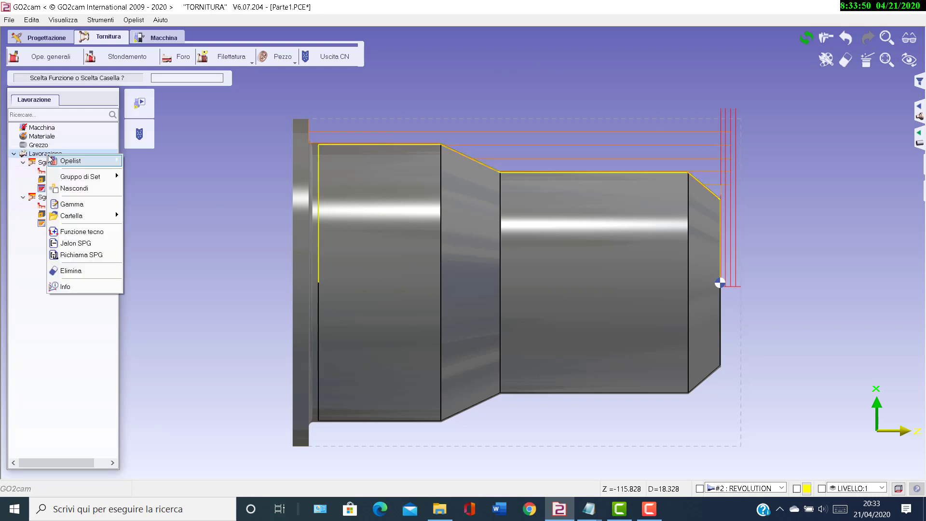
{"action": "left_click", "coordinate": [166, 198]}
{"action": "right_click", "coordinate": [58, 162]}
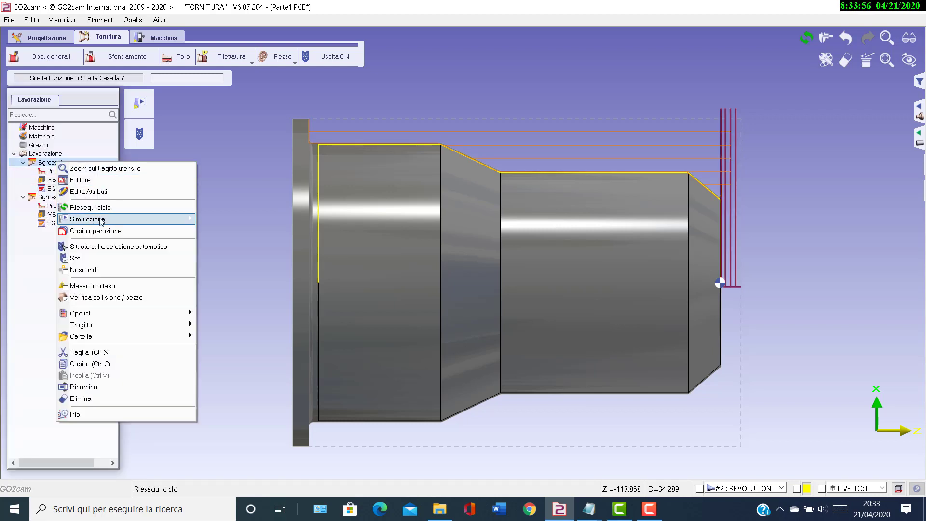
{"action": "mouse_move", "coordinate": [87, 219]}
{"action": "left_click", "coordinate": [221, 220]}
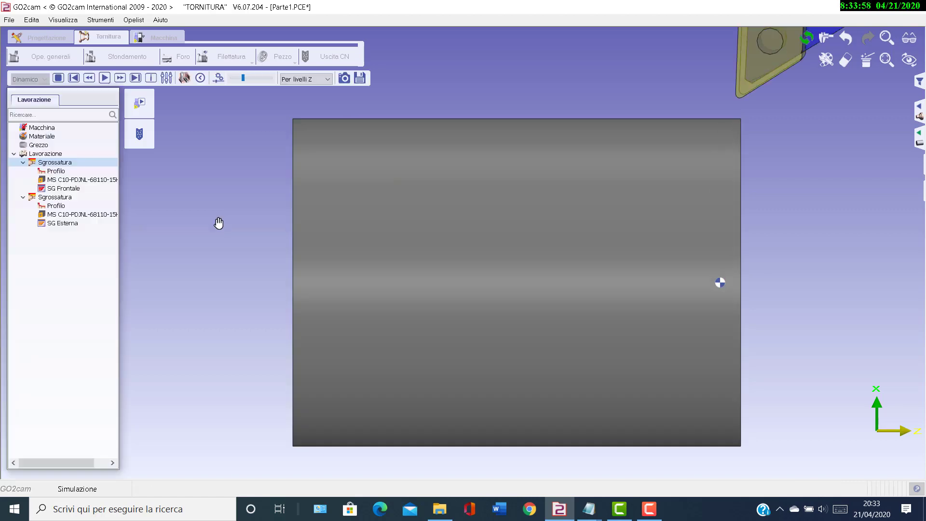
{"action": "left_click", "coordinate": [103, 79]}
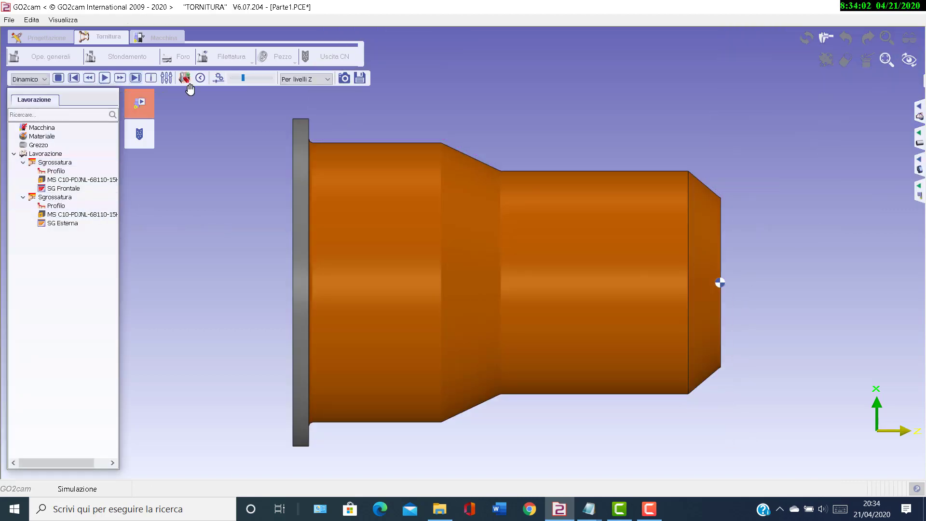
{"action": "left_click", "coordinate": [110, 77]}
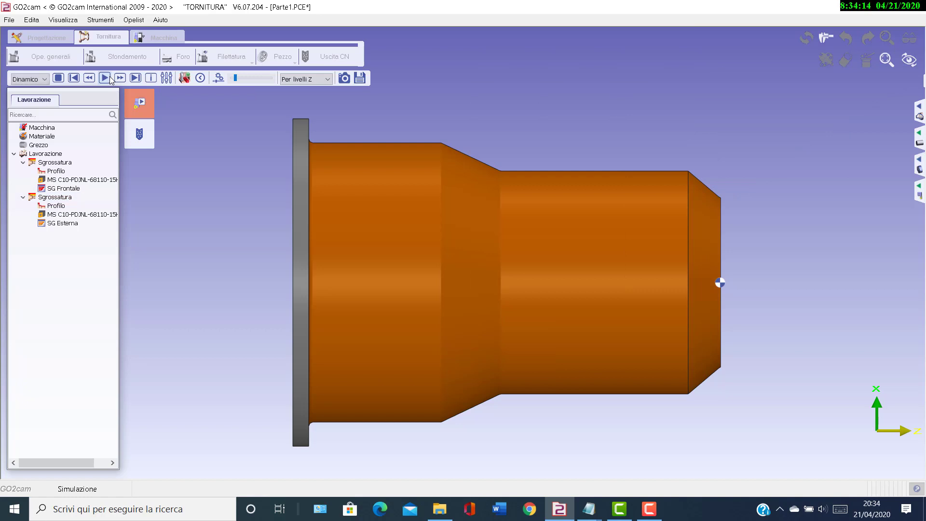
{"action": "left_click", "coordinate": [59, 77]}
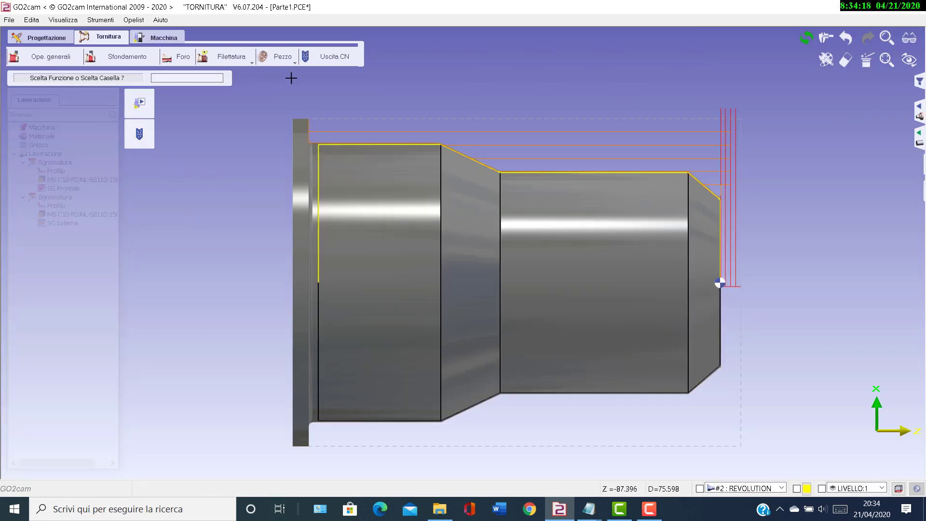
Step: Start NC generation using the T50_Siemens840D.spt post-processor
{"action": "left_click", "coordinate": [341, 57]}
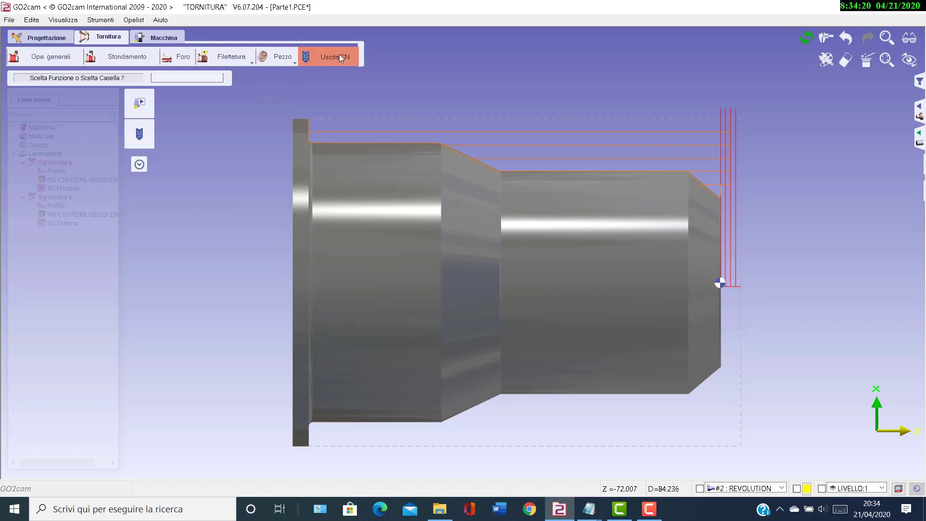
{"action": "left_click", "coordinate": [135, 135]}
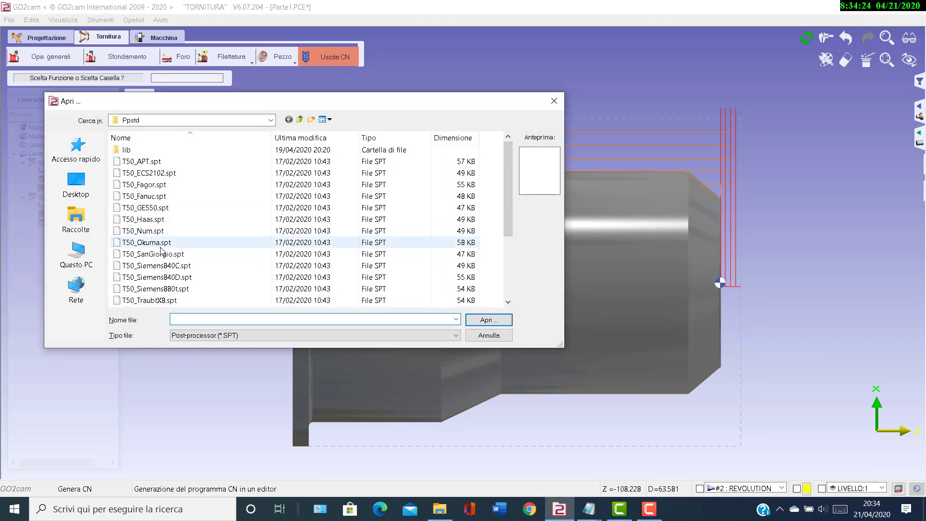
{"action": "left_click", "coordinate": [150, 279]}
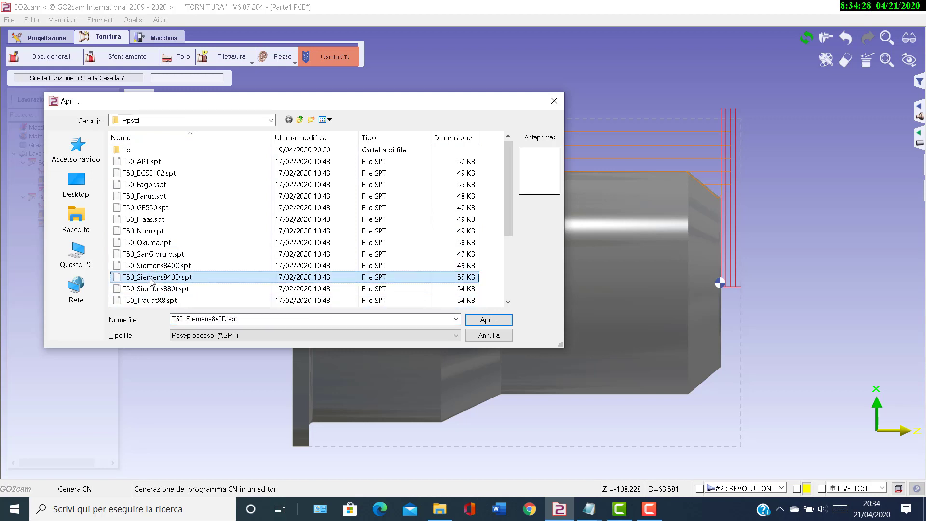
{"action": "left_click", "coordinate": [487, 320]}
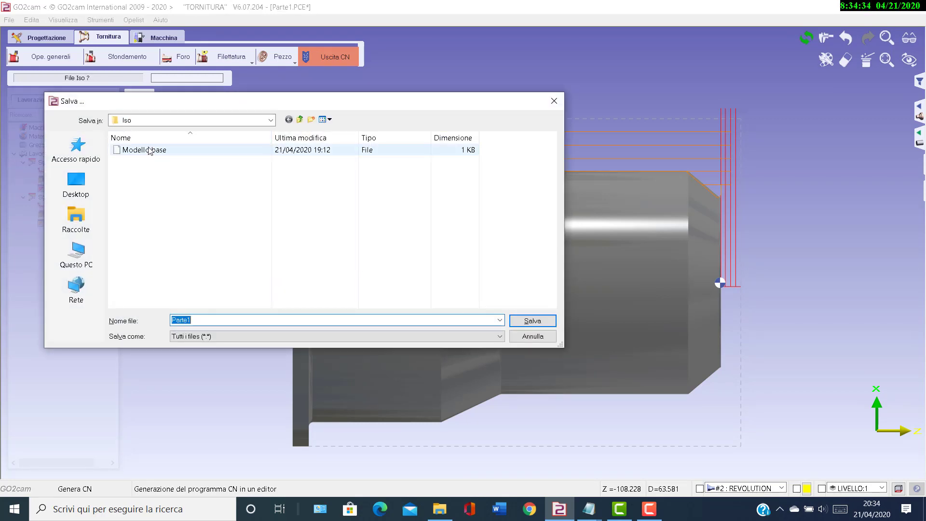
Step: Name the NC file 'modello prova' in place of the Modello base name
{"action": "left_click", "coordinate": [150, 150]}
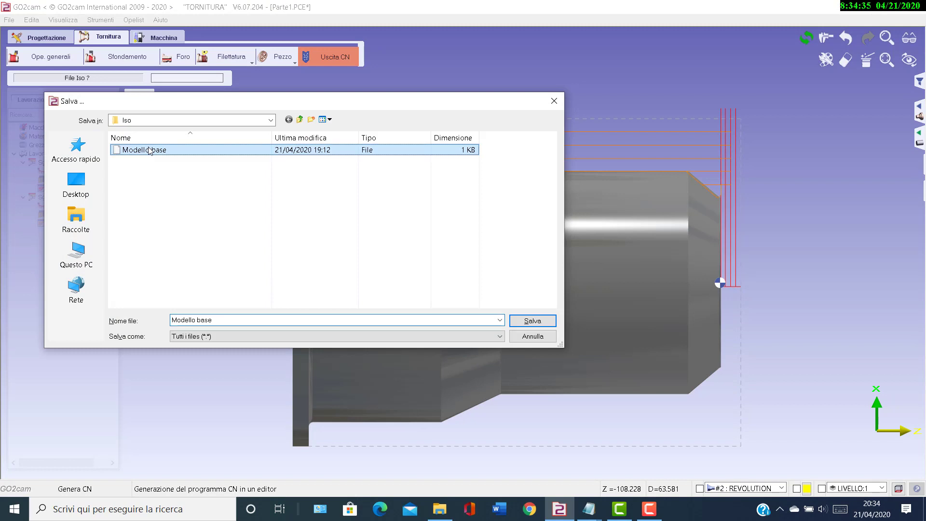
{"action": "left_click", "coordinate": [388, 319]}
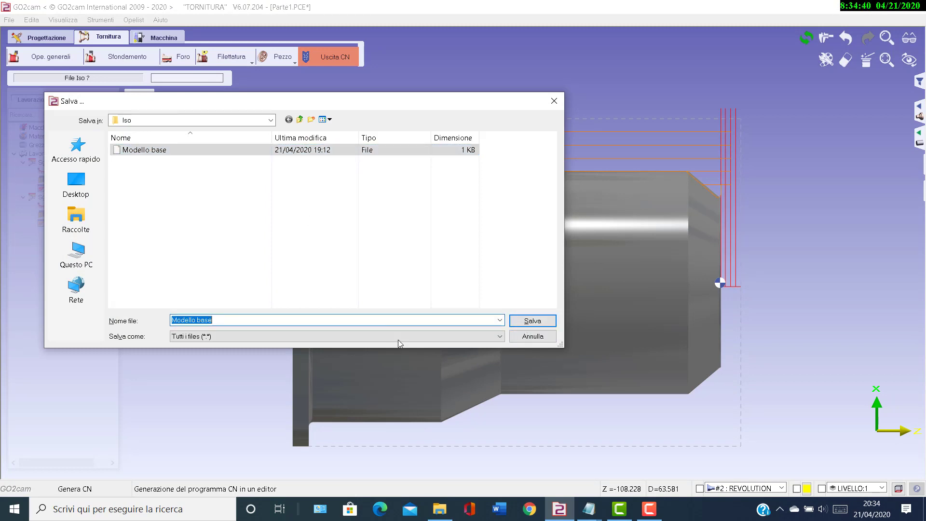
{"action": "type", "text": "modello"}
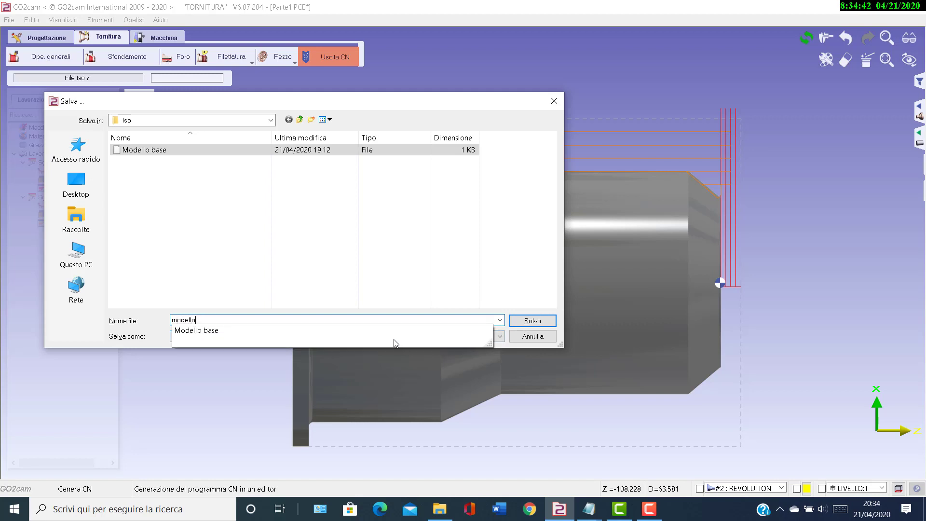
{"action": "type", "text": " prova"}
{"action": "key", "text": "Return"}
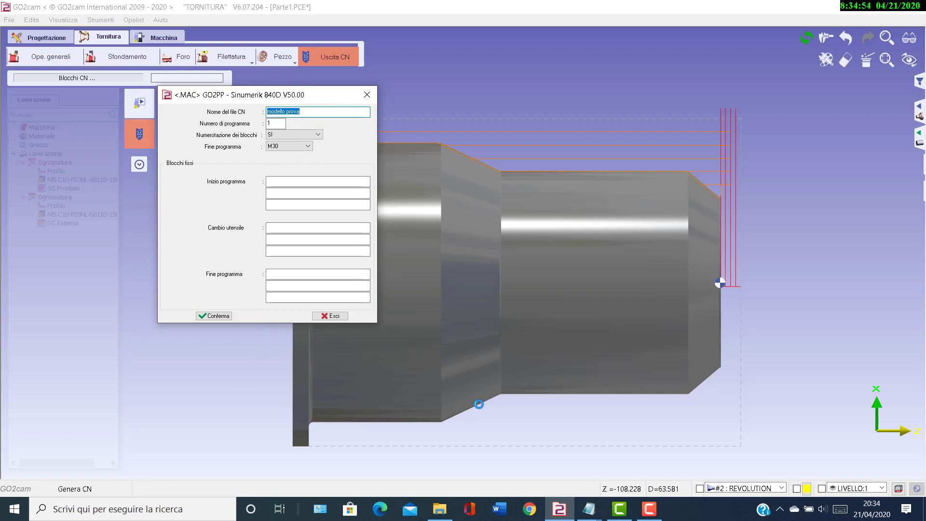
Step: Confirm the Sinumerik 840D settings and scroll through the 71-line 'modello prova' NC code
{"action": "left_click", "coordinate": [220, 318]}
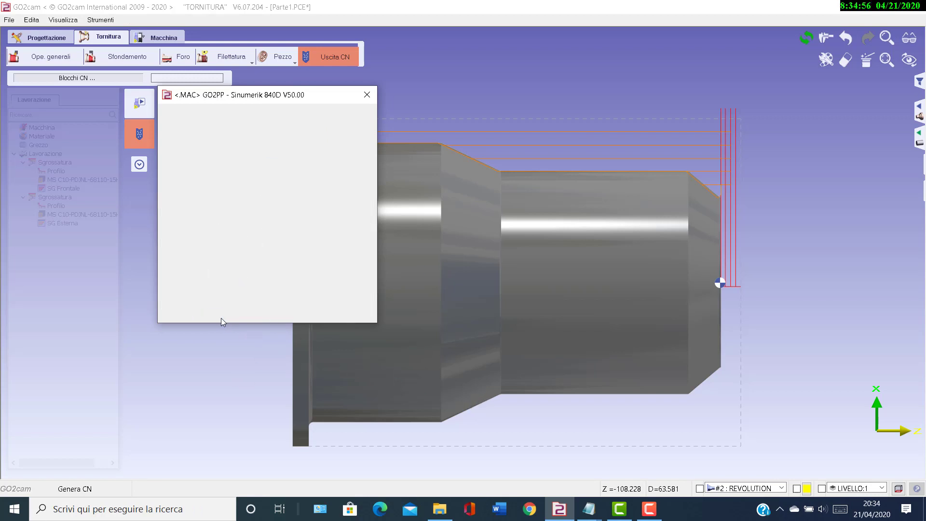
{"action": "scroll", "coordinate": [243, 195], "scroll_direction": "down", "scroll_amount": 1}
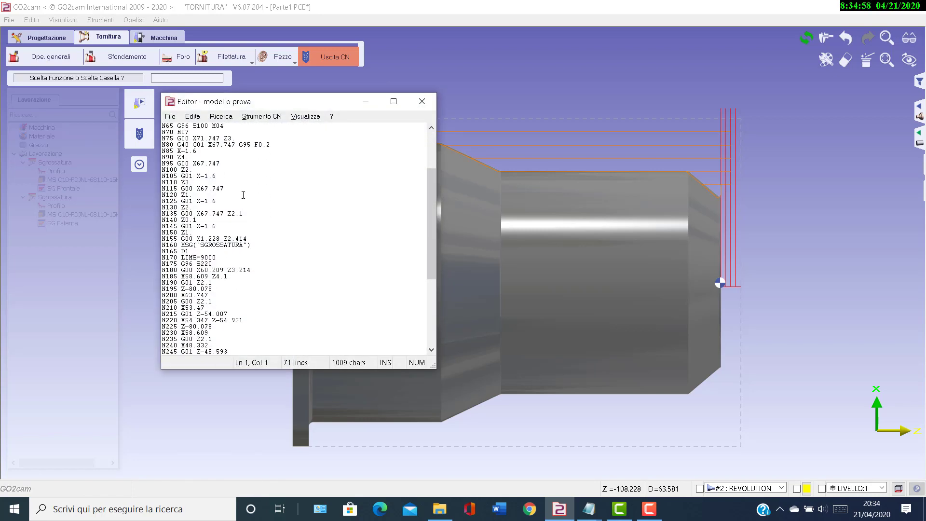
{"action": "scroll", "coordinate": [245, 196], "scroll_direction": "down", "scroll_amount": 1}
{"action": "scroll", "coordinate": [247, 198], "scroll_direction": "down", "scroll_amount": 1}
{"action": "scroll", "coordinate": [250, 201], "scroll_direction": "down", "scroll_amount": 2}
{"action": "scroll", "coordinate": [250, 201], "scroll_direction": "up", "scroll_amount": 5}
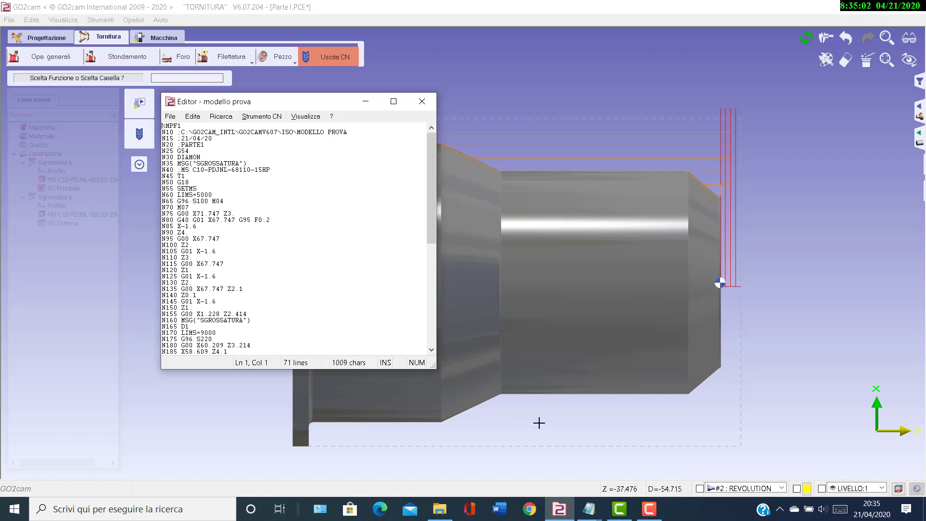
{"action": "left_click", "coordinate": [646, 511]}
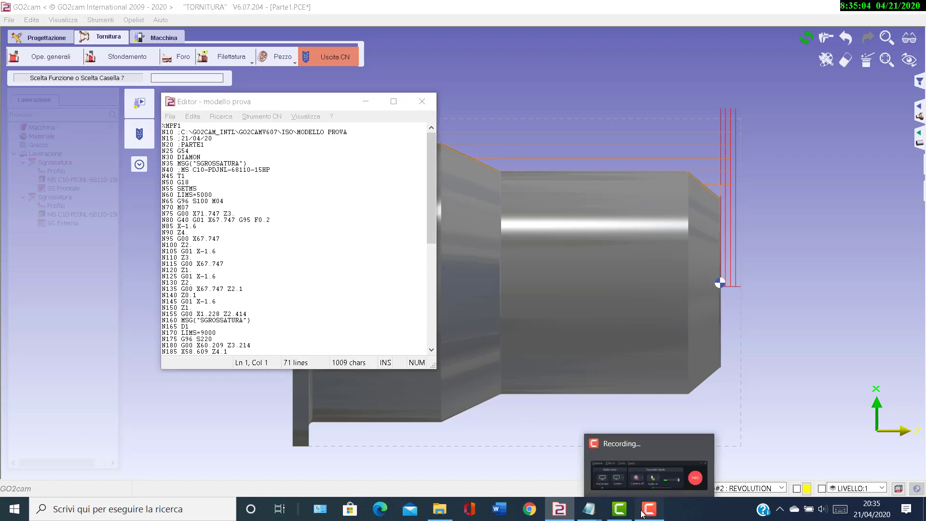